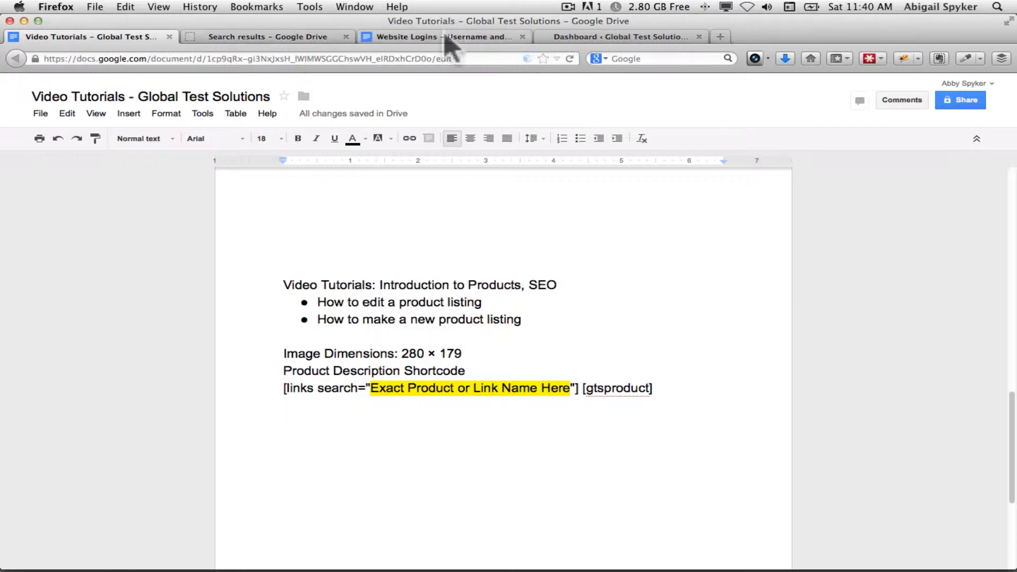
Switch to the Global Test Solutions WordPress dashboard, open its public site in a separate tab, and open the dashboard's product list.
{"action": "left_click", "coordinate": [579, 37]}
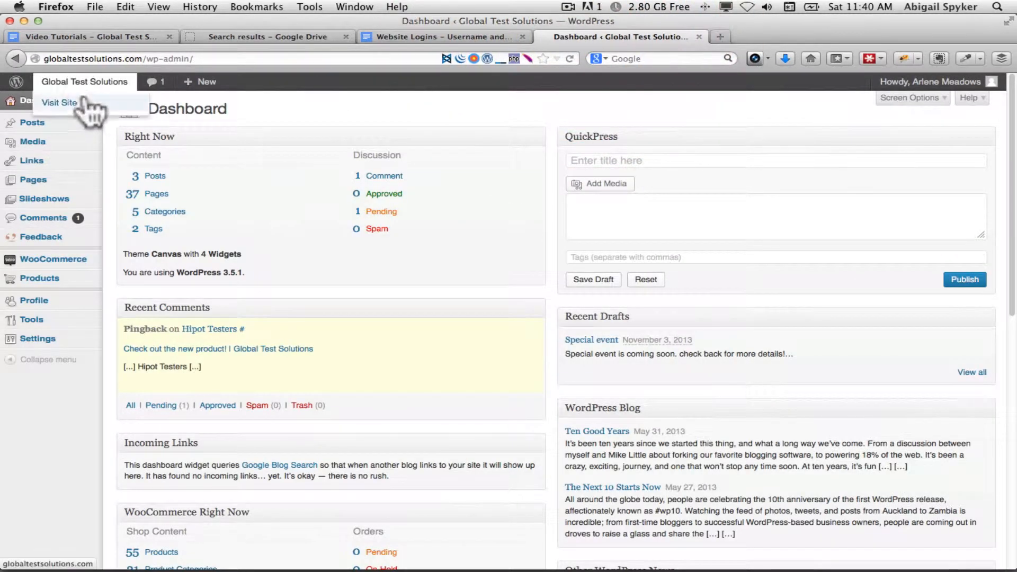
{"action": "left_click", "coordinate": [85, 101], "text": "super"}
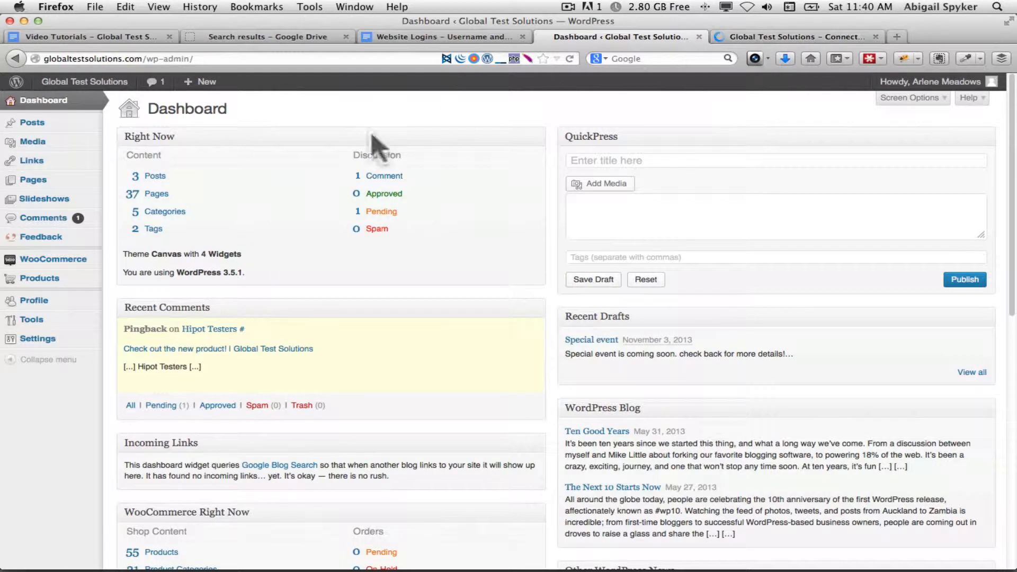
{"action": "mouse_move", "coordinate": [35, 265]}
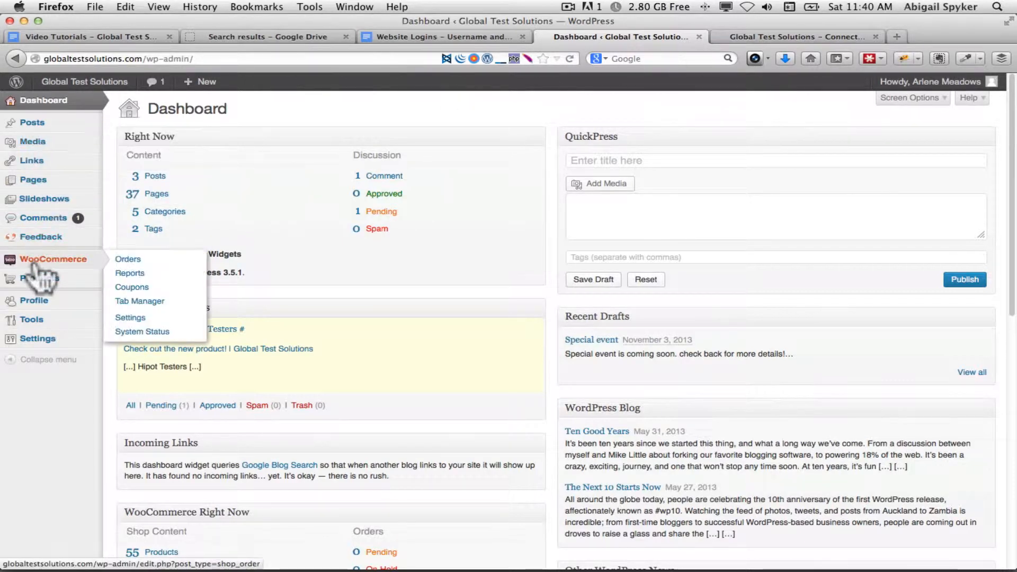
{"action": "mouse_move", "coordinate": [58, 281]}
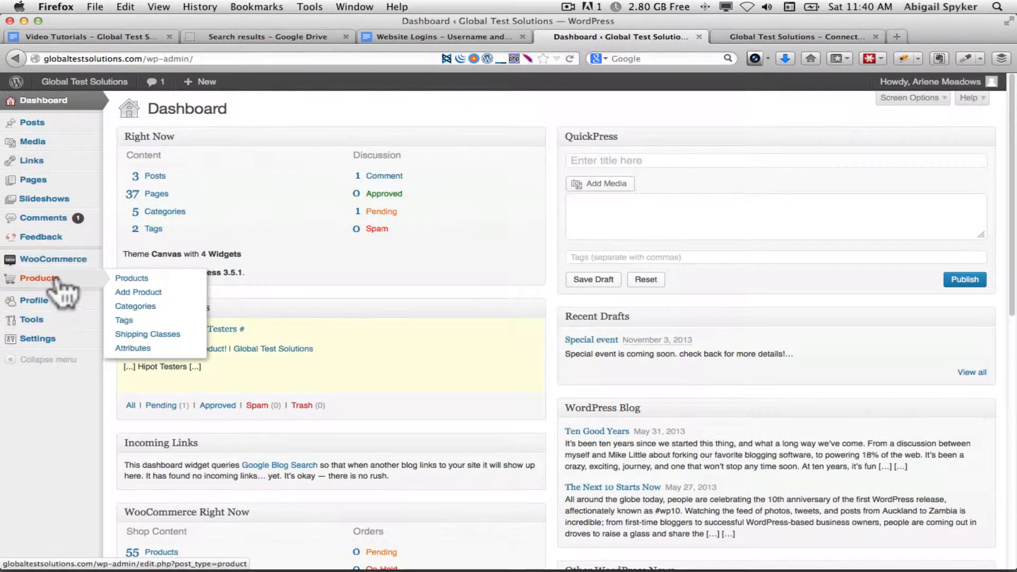
{"action": "left_click", "coordinate": [141, 279]}
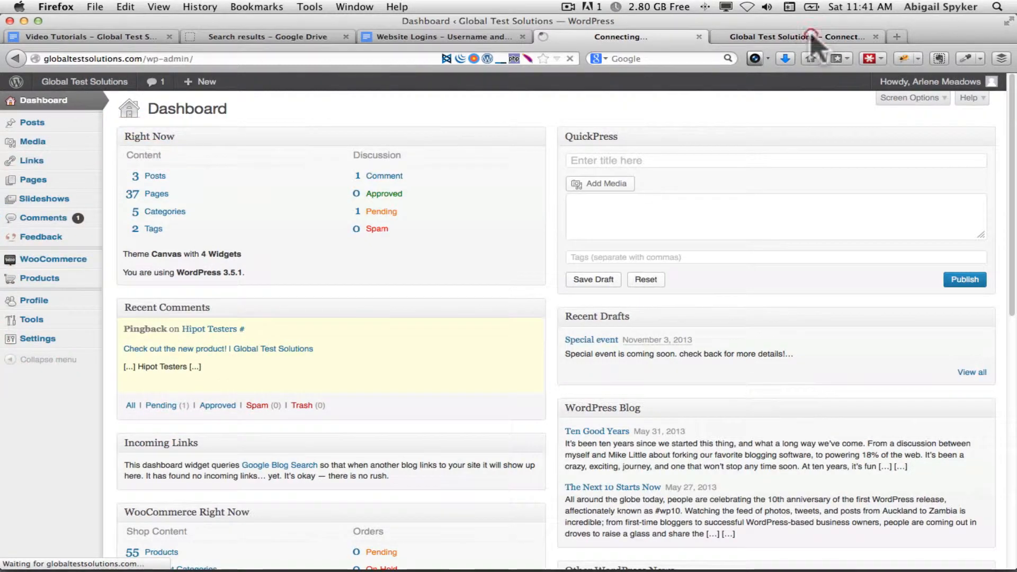
Open the KP Series product page from AC Power Sources on the public site and examine its short description.
{"action": "left_click", "coordinate": [811, 36]}
{"action": "left_click", "coordinate": [403, 427]}
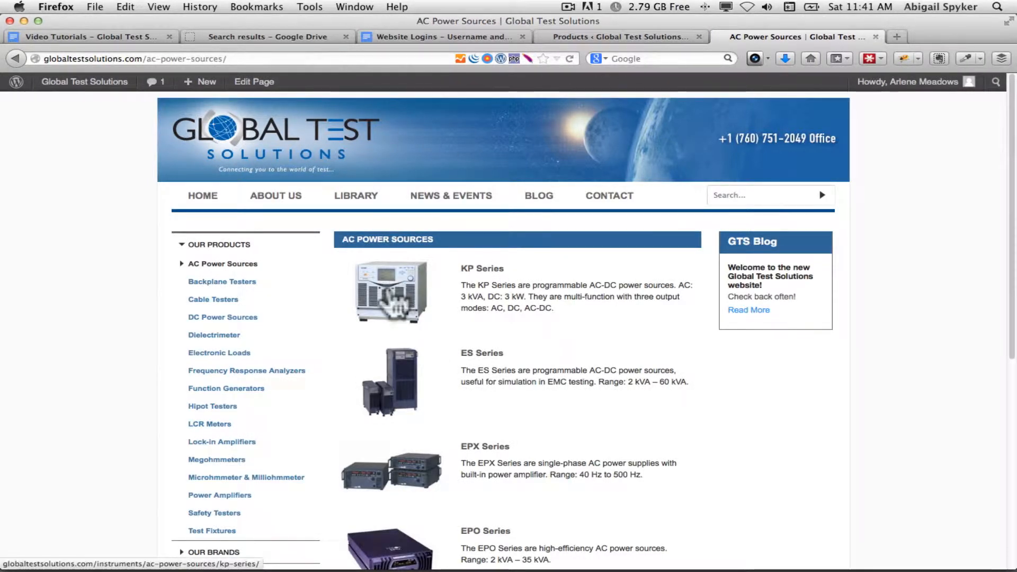
{"action": "left_click", "coordinate": [395, 294]}
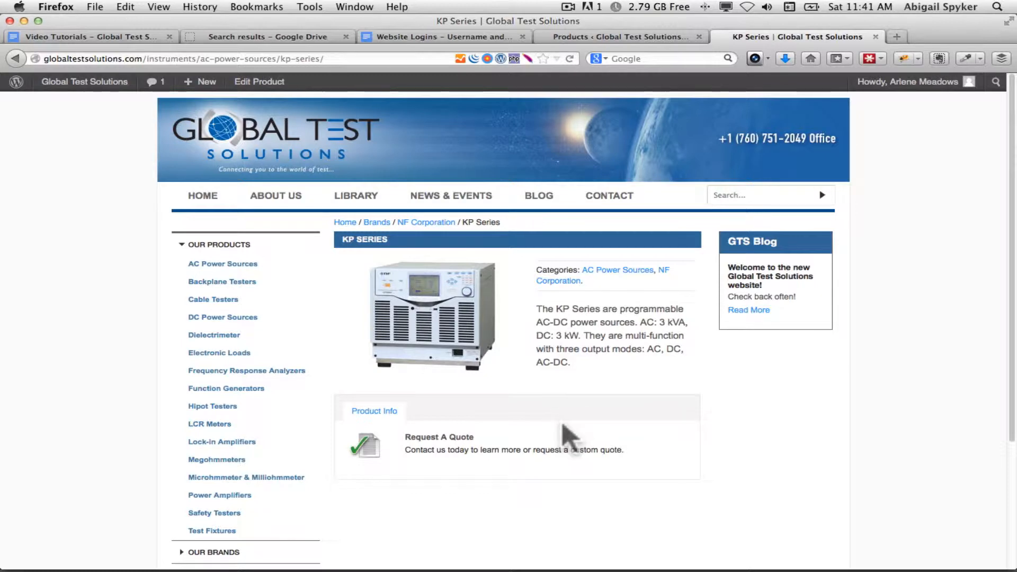
{"action": "left_click_drag", "start_coordinate": [573, 364], "coordinate": [535, 309]}
{"action": "left_click", "coordinate": [676, 339]}
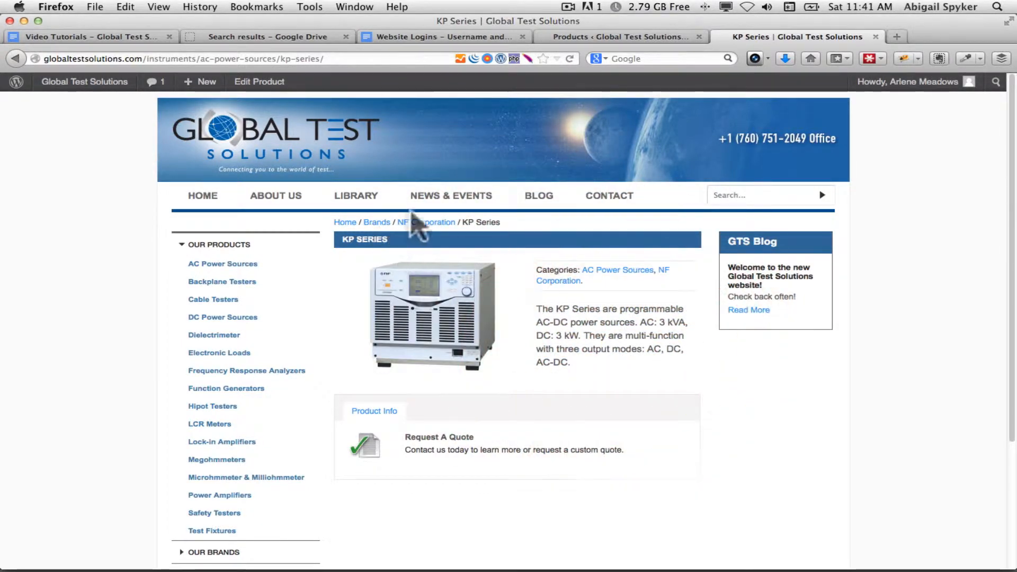
Open the KP Series product for editing and locate its Product Short Description box.
{"action": "left_click", "coordinate": [244, 83]}
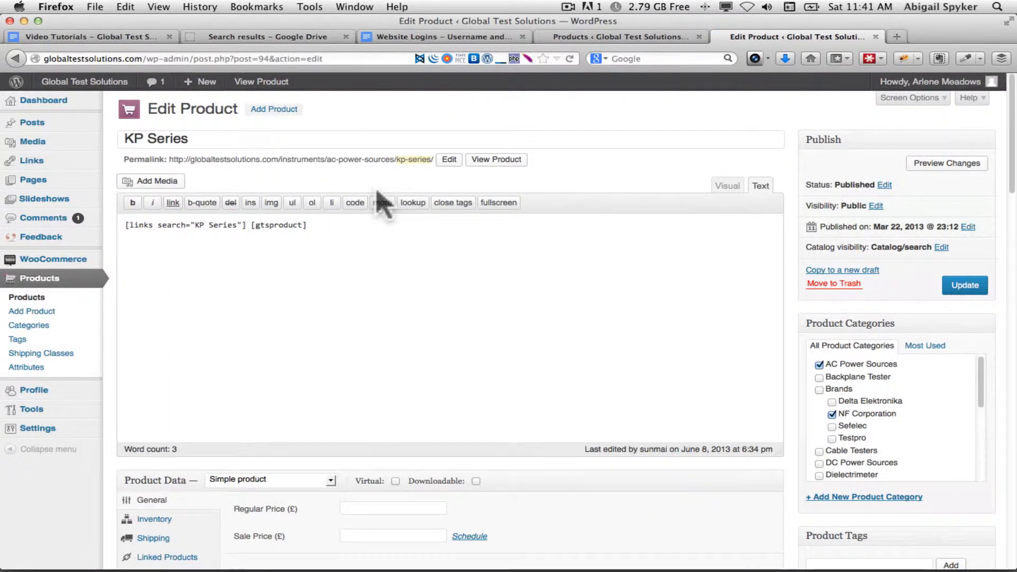
{"action": "scroll", "coordinate": [302, 239], "scroll_direction": "down", "scroll_amount": 5}
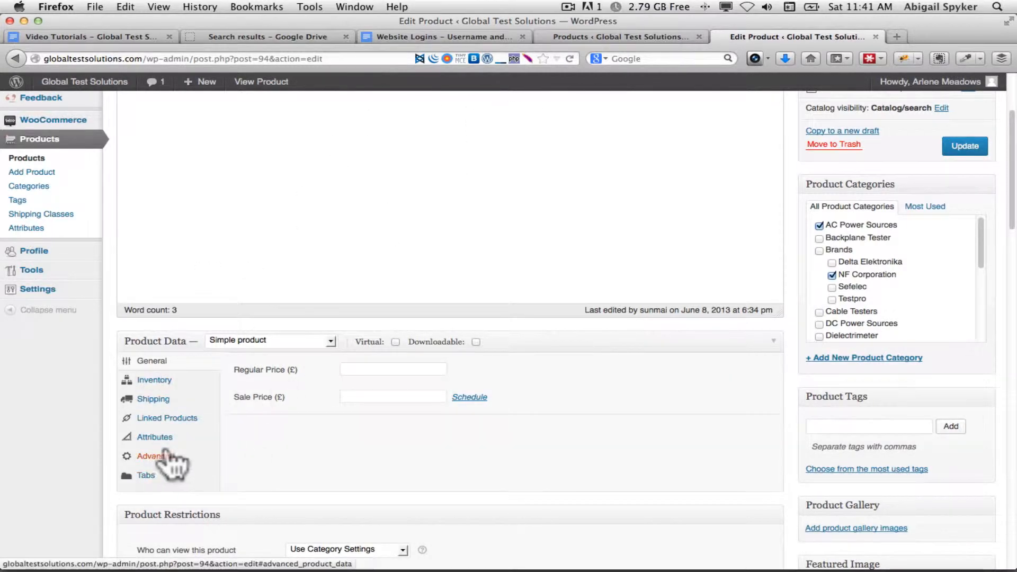
{"action": "left_click", "coordinate": [151, 457]}
{"action": "scroll", "coordinate": [209, 467], "scroll_direction": "down", "scroll_amount": 12}
{"action": "scroll", "coordinate": [209, 465], "scroll_direction": "up", "scroll_amount": 5}
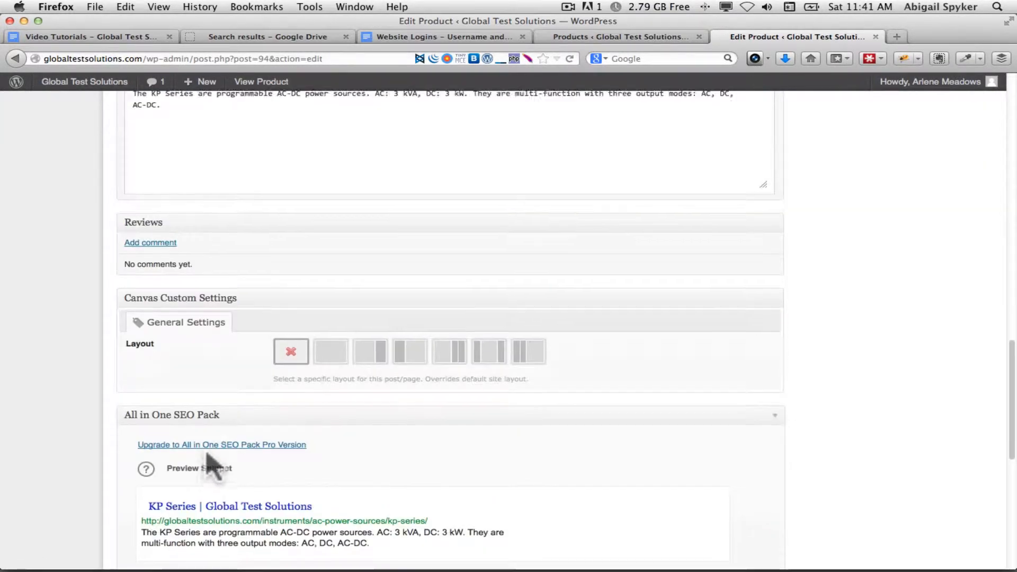
{"action": "scroll", "coordinate": [217, 440], "scroll_direction": "up", "scroll_amount": 2}
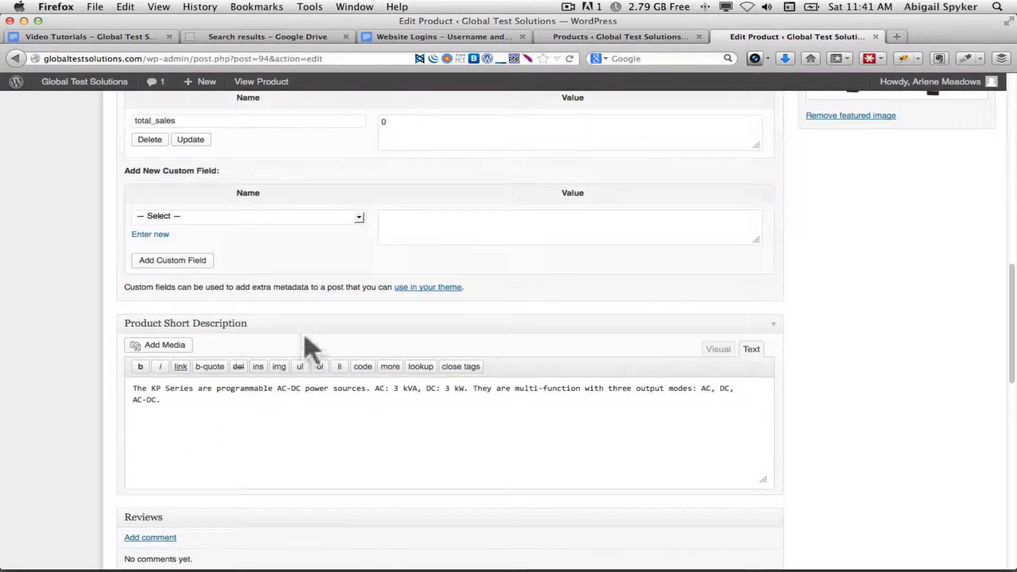
Try to move the Product Short Description box up past Custom Fields, Product Restrictions and Product Data.
{"action": "left_click_drag", "start_coordinate": [306, 324], "coordinate": [313, 144]}
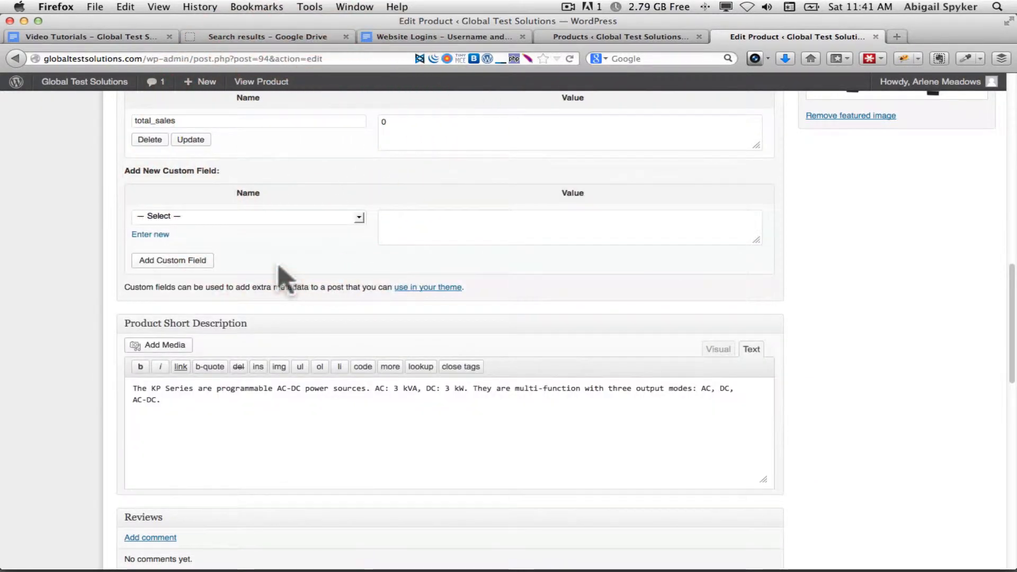
{"action": "scroll", "coordinate": [297, 329], "scroll_direction": "up", "scroll_amount": 3}
{"action": "left_click_drag", "start_coordinate": [291, 424], "coordinate": [306, 300]}
{"action": "scroll", "coordinate": [307, 299], "scroll_direction": "up", "scroll_amount": 5}
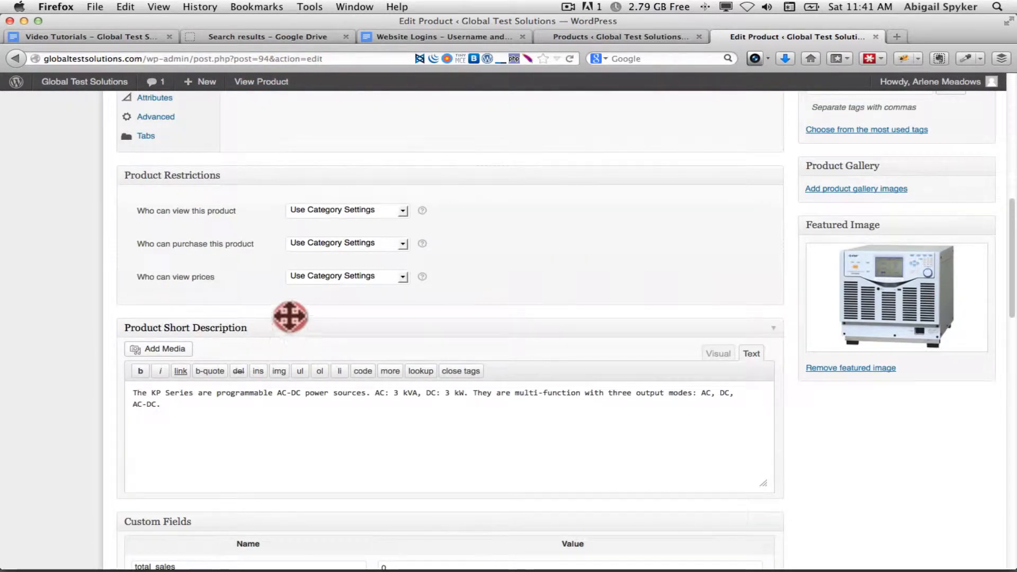
{"action": "left_click_drag", "start_coordinate": [291, 317], "coordinate": [284, 212]}
{"action": "scroll", "coordinate": [284, 357], "scroll_direction": "up", "scroll_amount": 6}
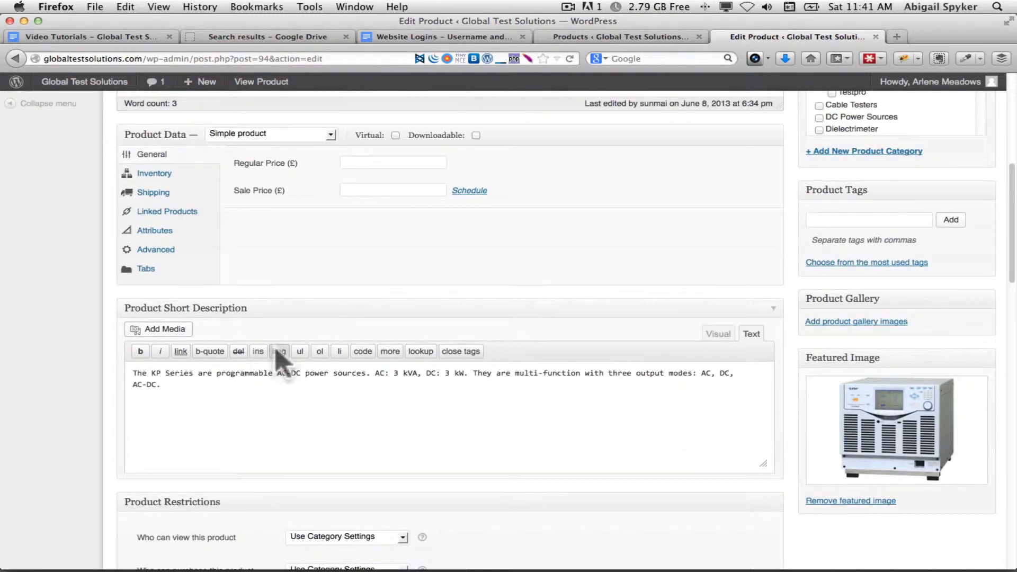
{"action": "left_click_drag", "start_coordinate": [306, 294], "coordinate": [305, 159]}
{"action": "scroll", "coordinate": [292, 339], "scroll_direction": "up", "scroll_amount": 4}
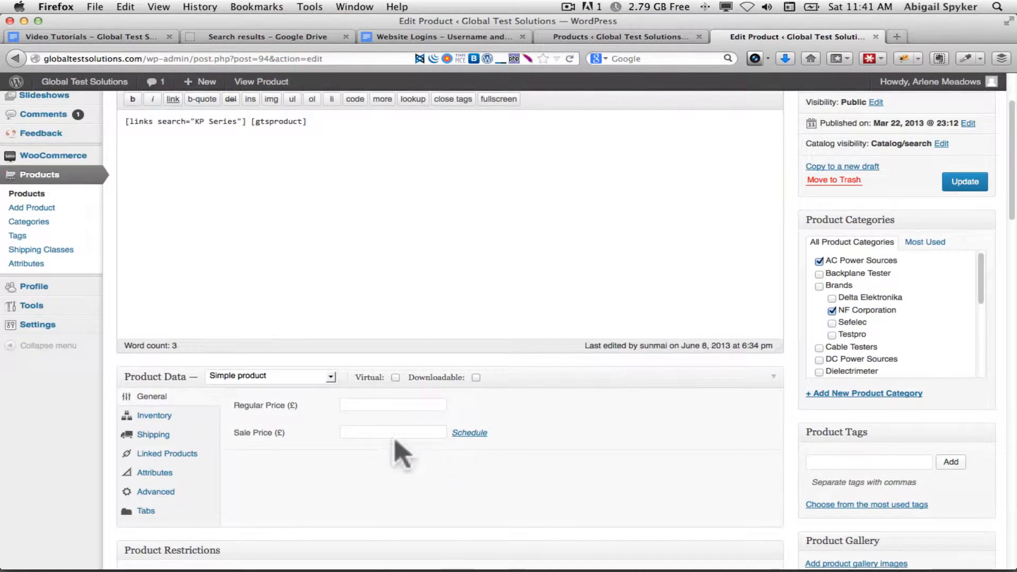
Try again to raise the Product Short Description box in stages from below Custom Fields to above Product Data.
{"action": "scroll", "coordinate": [308, 472], "scroll_direction": "down", "scroll_amount": 1}
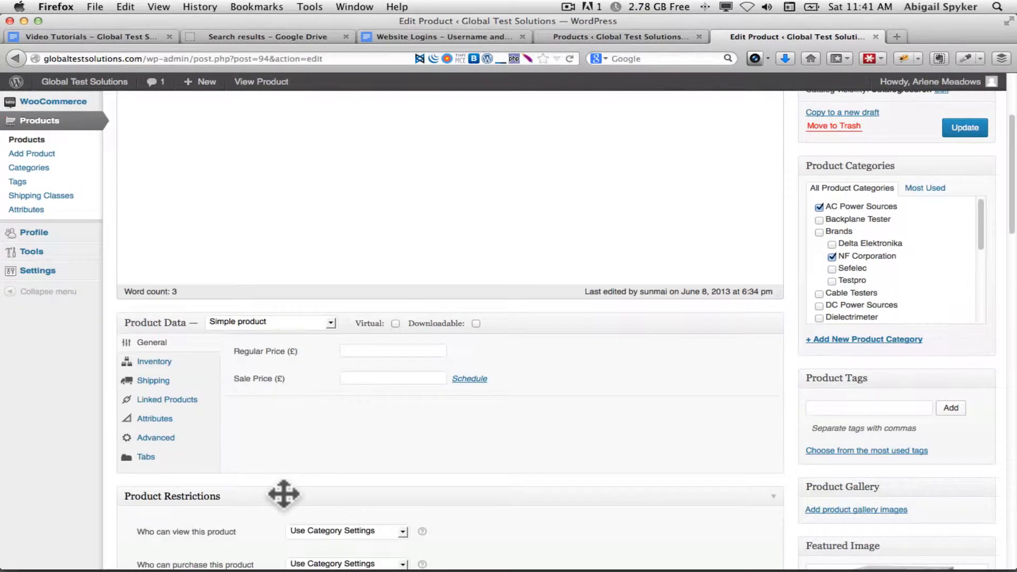
{"action": "scroll", "coordinate": [502, 470], "scroll_direction": "down", "scroll_amount": 3}
{"action": "scroll", "coordinate": [507, 478], "scroll_direction": "down", "scroll_amount": 5}
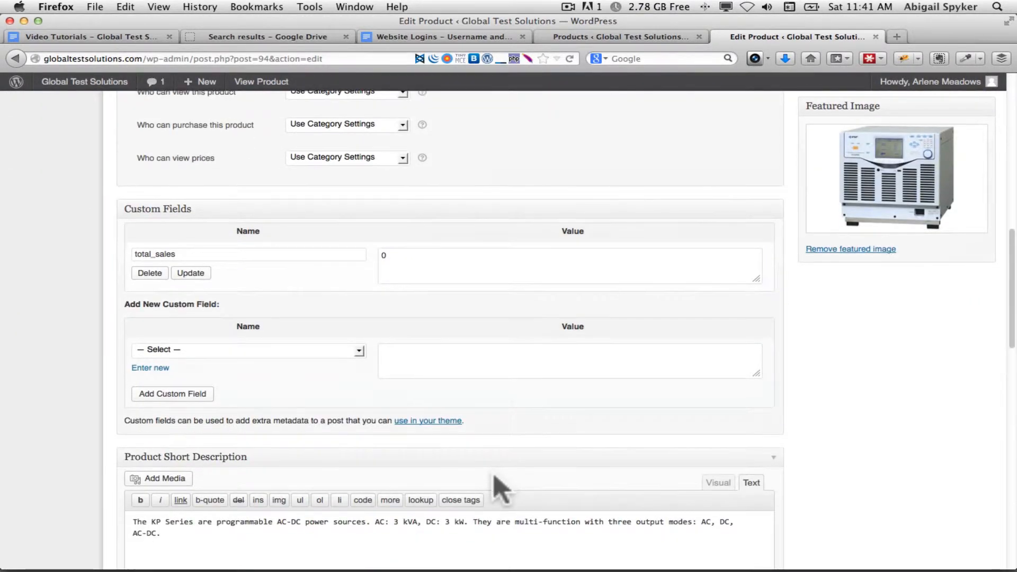
{"action": "left_click_drag", "start_coordinate": [492, 313], "coordinate": [488, 266]}
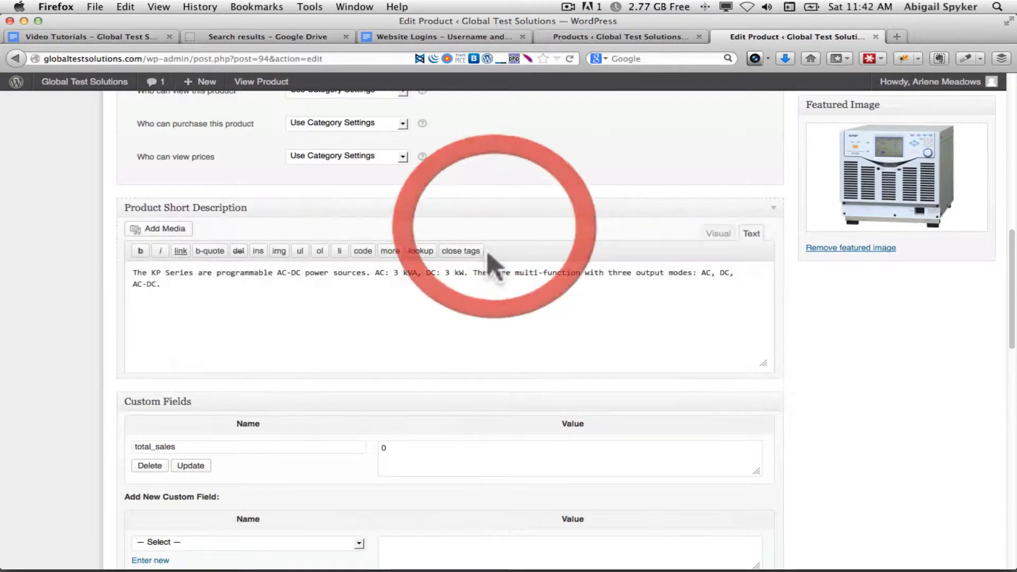
{"action": "scroll", "coordinate": [466, 298], "scroll_direction": "up", "scroll_amount": 2}
{"action": "left_click_drag", "start_coordinate": [469, 316], "coordinate": [491, 193]}
{"action": "scroll", "coordinate": [508, 259], "scroll_direction": "up", "scroll_amount": 4}
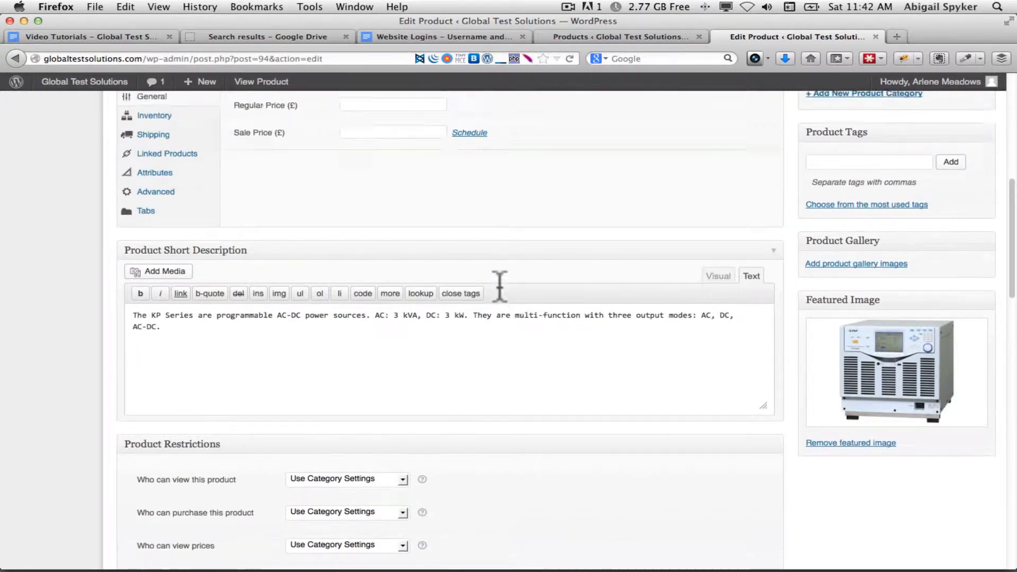
{"action": "left_click_drag", "start_coordinate": [462, 356], "coordinate": [467, 198]}
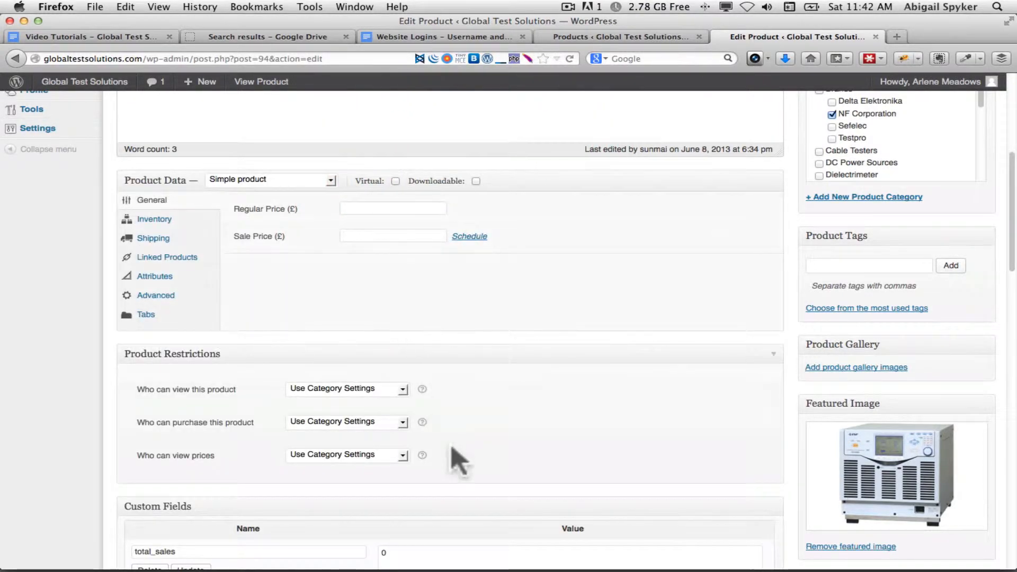
{"action": "scroll", "coordinate": [455, 466], "scroll_direction": "down", "scroll_amount": 10}
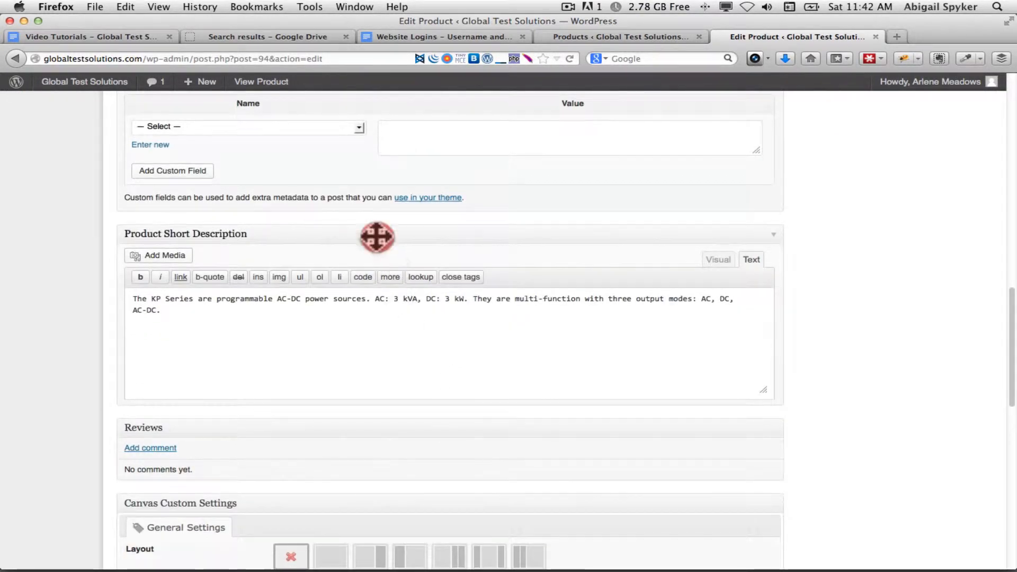
{"action": "left_click_drag", "start_coordinate": [375, 237], "coordinate": [375, 117]}
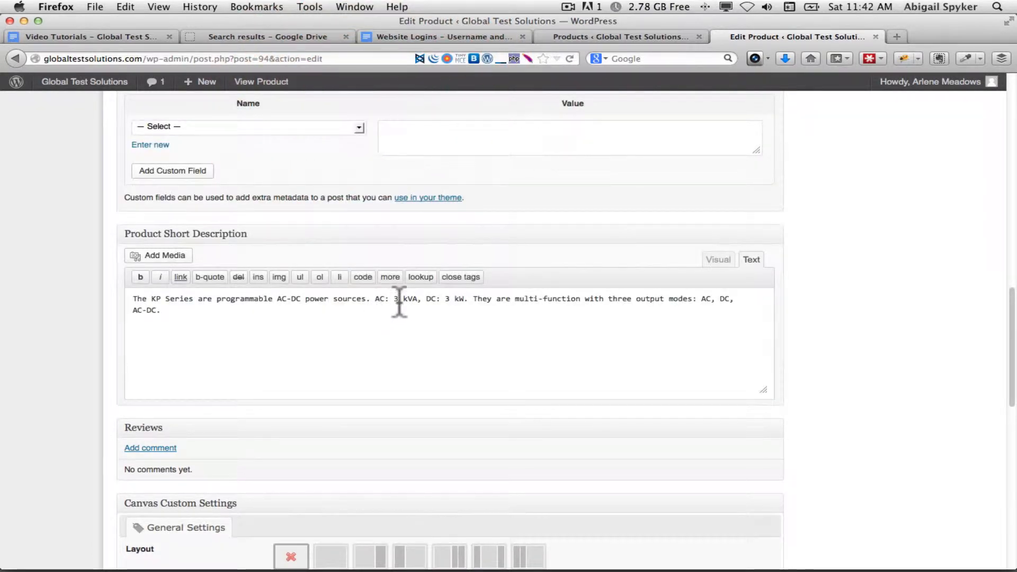
Move the Custom Fields box above Product Restrictions, and place Product Short Description directly beneath Custom Fields.
{"action": "scroll", "coordinate": [545, 319], "scroll_direction": "up", "scroll_amount": 10}
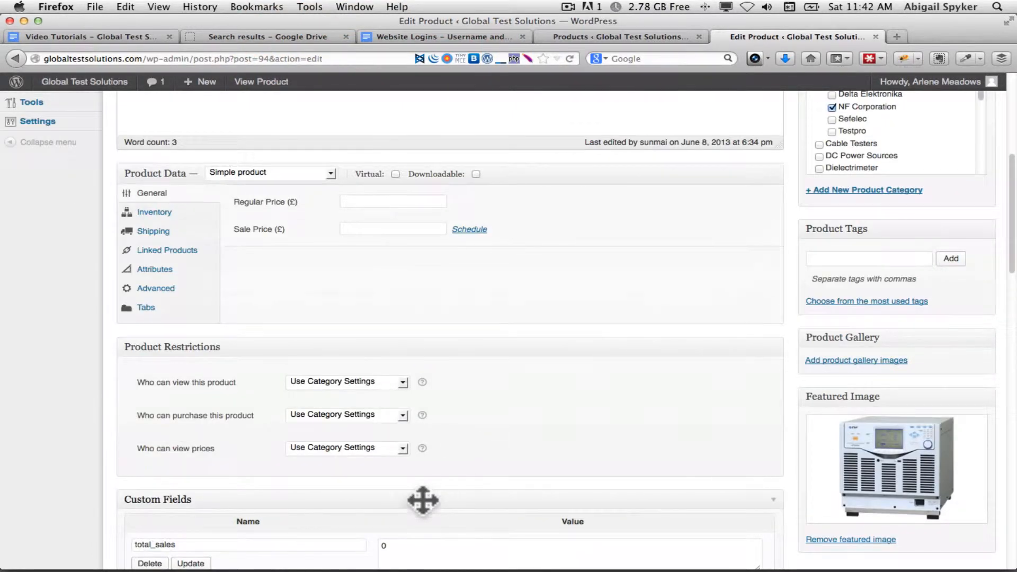
{"action": "left_click_drag", "start_coordinate": [422, 500], "coordinate": [432, 391]}
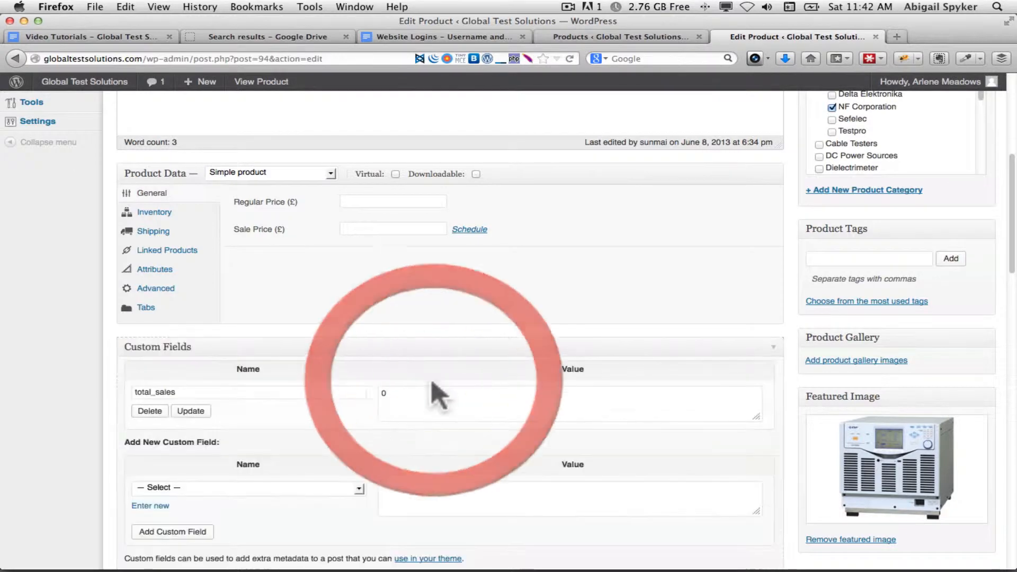
{"action": "scroll", "coordinate": [431, 390], "scroll_direction": "down", "scroll_amount": 5}
{"action": "scroll", "coordinate": [435, 334], "scroll_direction": "down", "scroll_amount": 1}
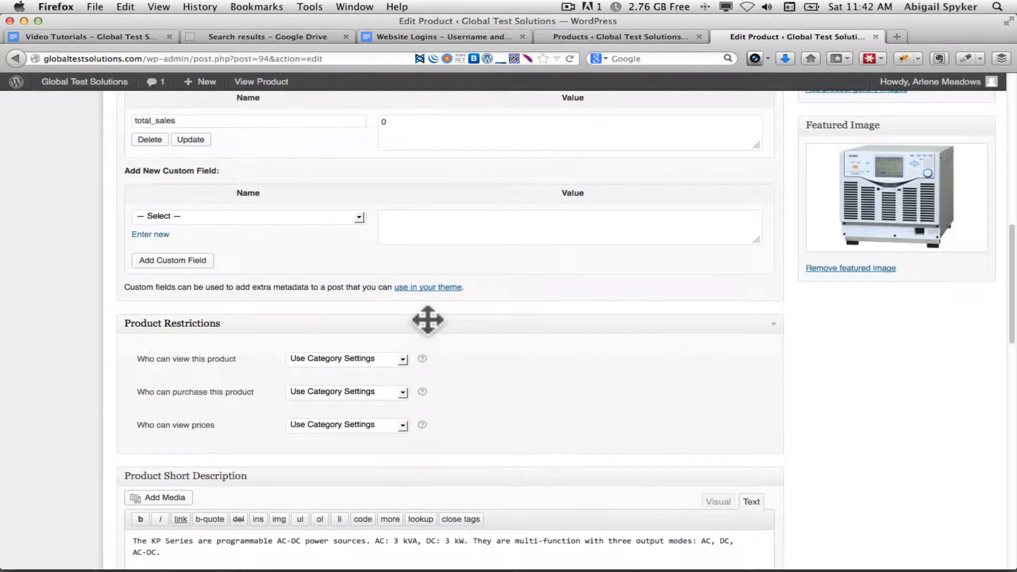
{"action": "left_click_drag", "start_coordinate": [332, 473], "coordinate": [347, 350]}
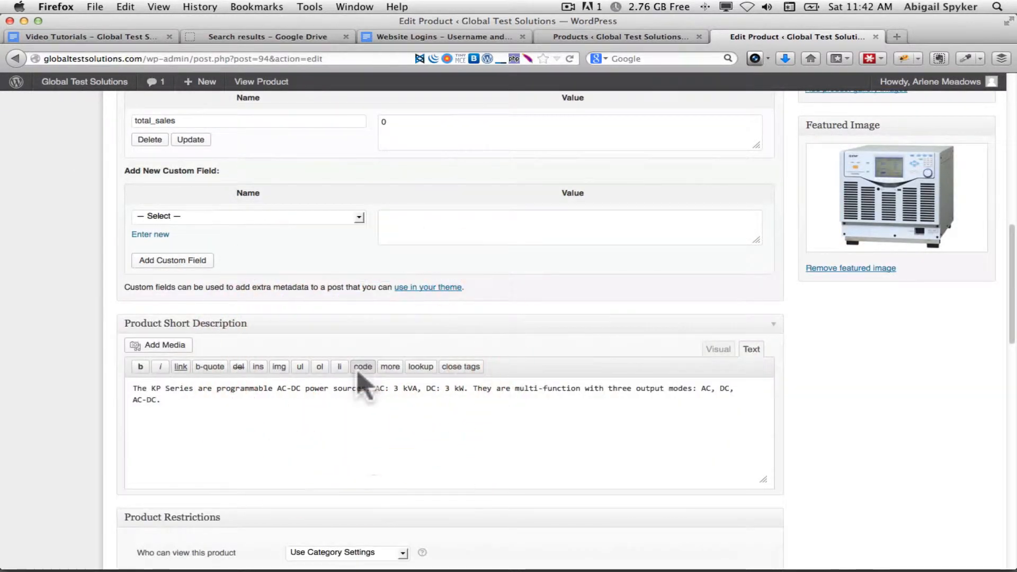
Move the Product Short Description box above Custom Fields and Product Data so it sits directly below the main content editor.
{"action": "scroll", "coordinate": [334, 329], "scroll_direction": "up", "scroll_amount": 3}
{"action": "left_click_drag", "start_coordinate": [307, 435], "coordinate": [329, 309]}
{"action": "scroll", "coordinate": [334, 308], "scroll_direction": "up", "scroll_amount": 3}
{"action": "scroll", "coordinate": [333, 308], "scroll_direction": "up", "scroll_amount": 3}
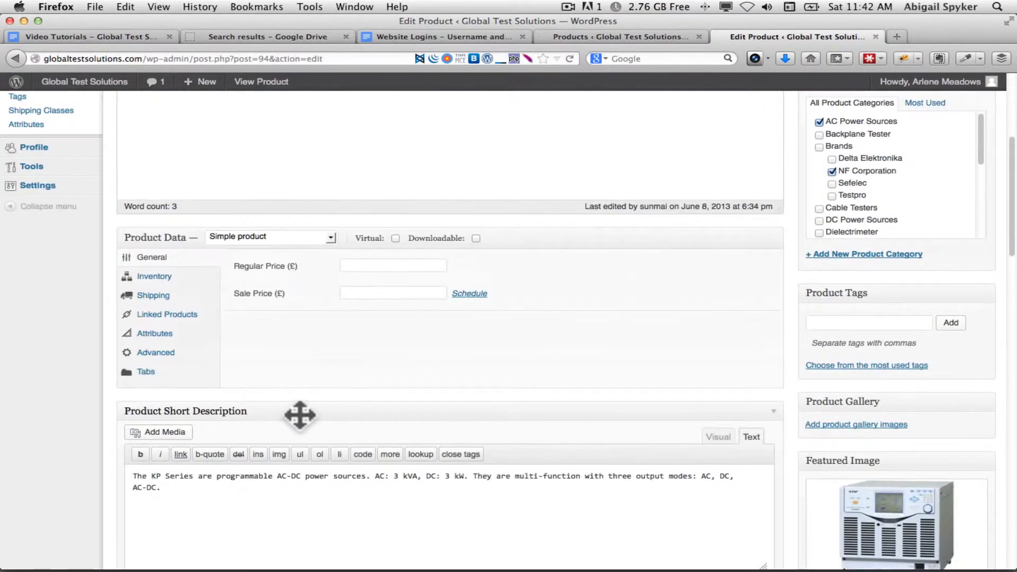
{"action": "left_click_drag", "start_coordinate": [294, 409], "coordinate": [351, 284]}
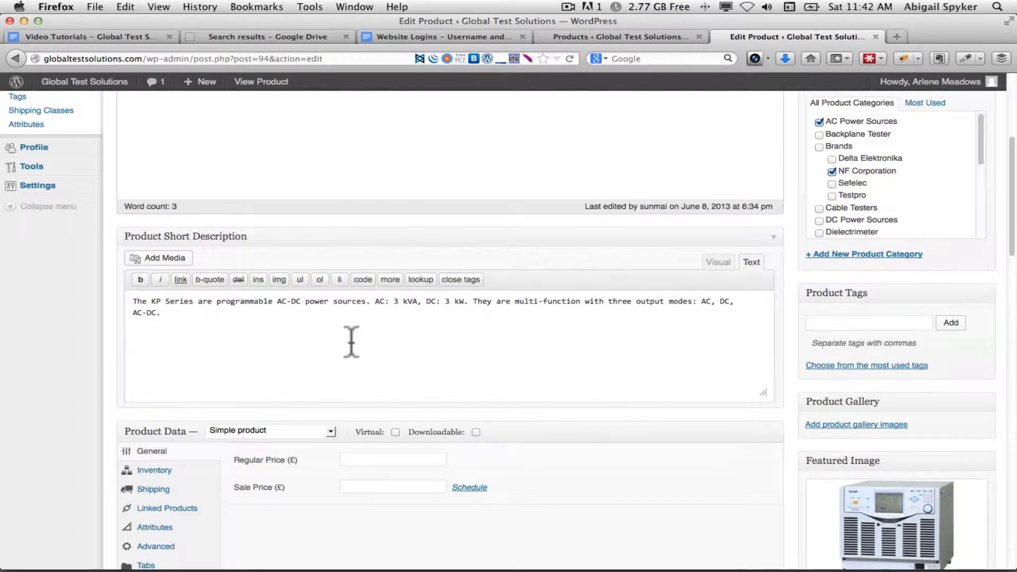
Append "more info..." to the end of the KP Series short description and update the product.
{"action": "left_click", "coordinate": [174, 318]}
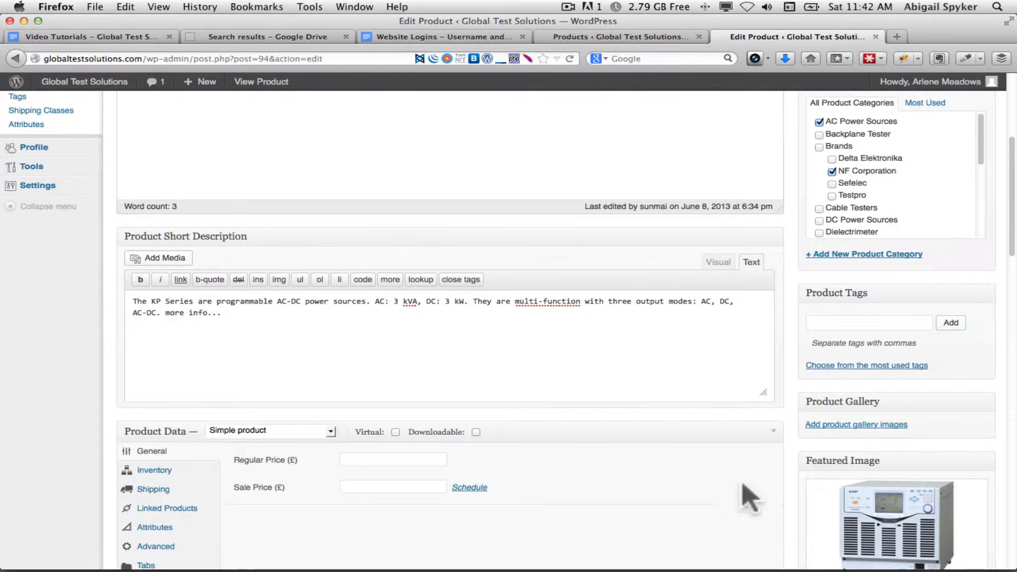
{"action": "scroll", "coordinate": [743, 431], "scroll_direction": "up", "scroll_amount": 5}
{"action": "left_click", "coordinate": [966, 286]}
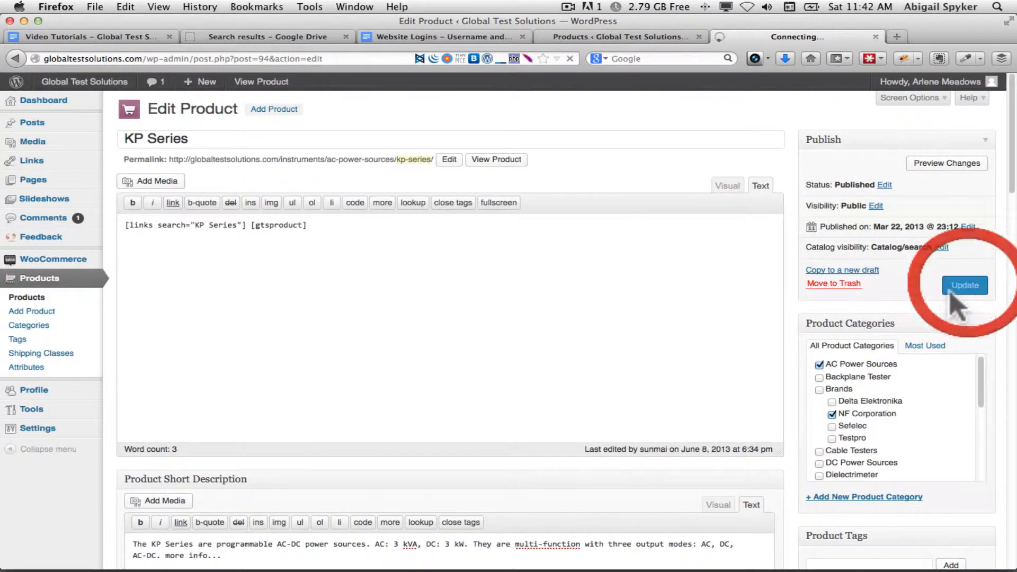
View the updated KP Series product page in a new tab to check its short description.
{"action": "left_click", "coordinate": [614, 38]}
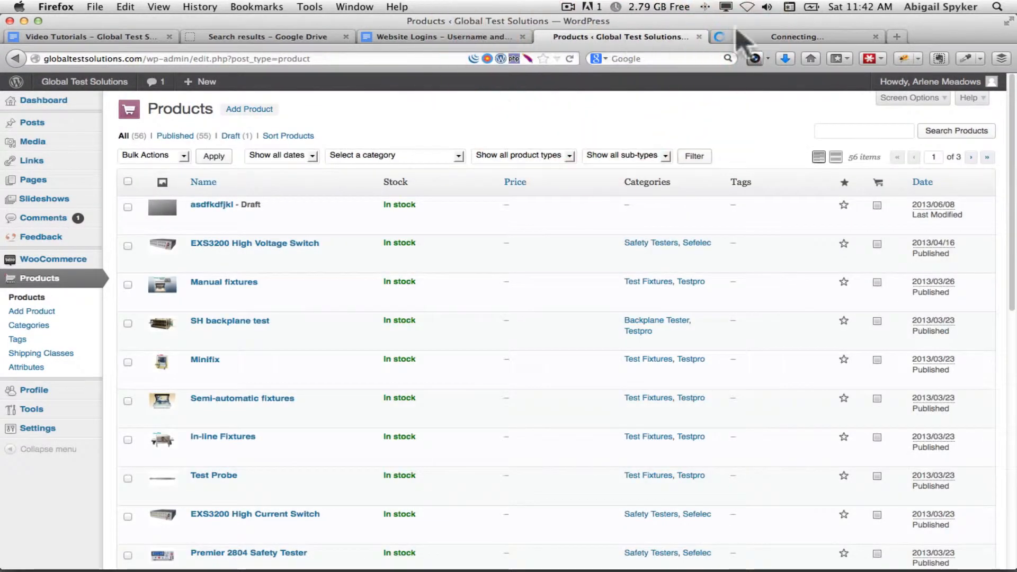
{"action": "left_click", "coordinate": [757, 37]}
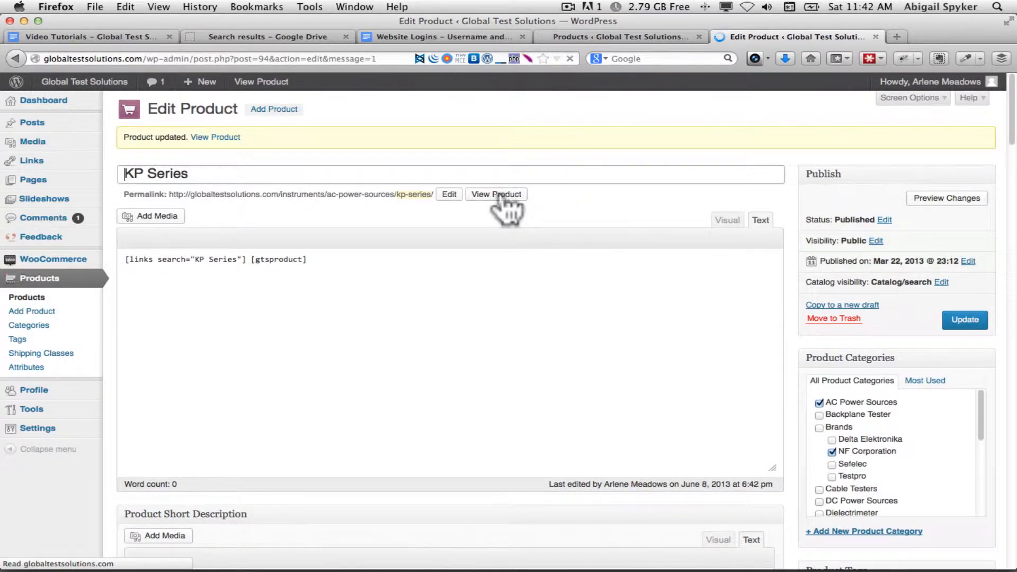
{"action": "right_click", "coordinate": [501, 196]}
{"action": "left_click", "coordinate": [551, 200]}
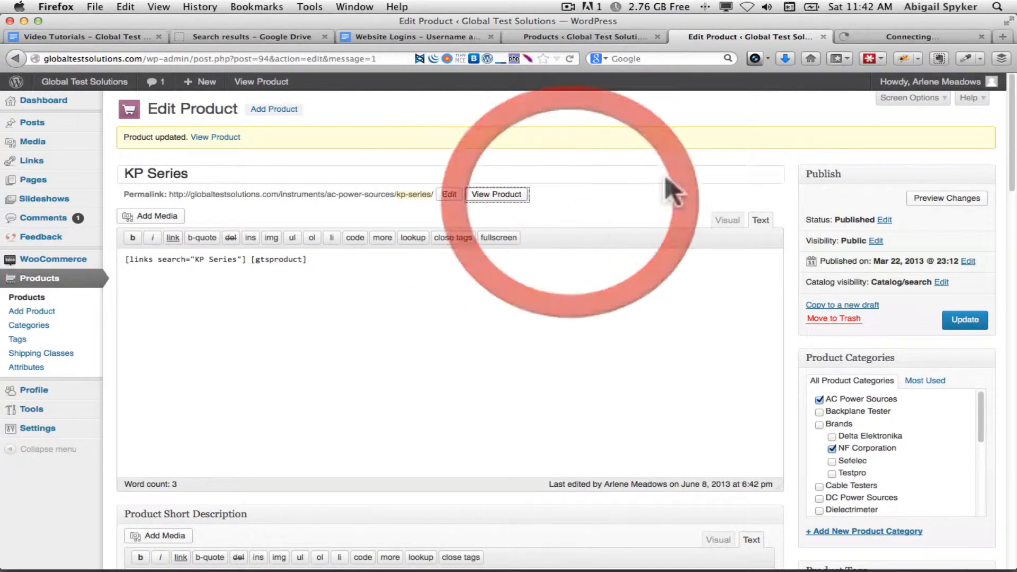
{"action": "left_click", "coordinate": [868, 38]}
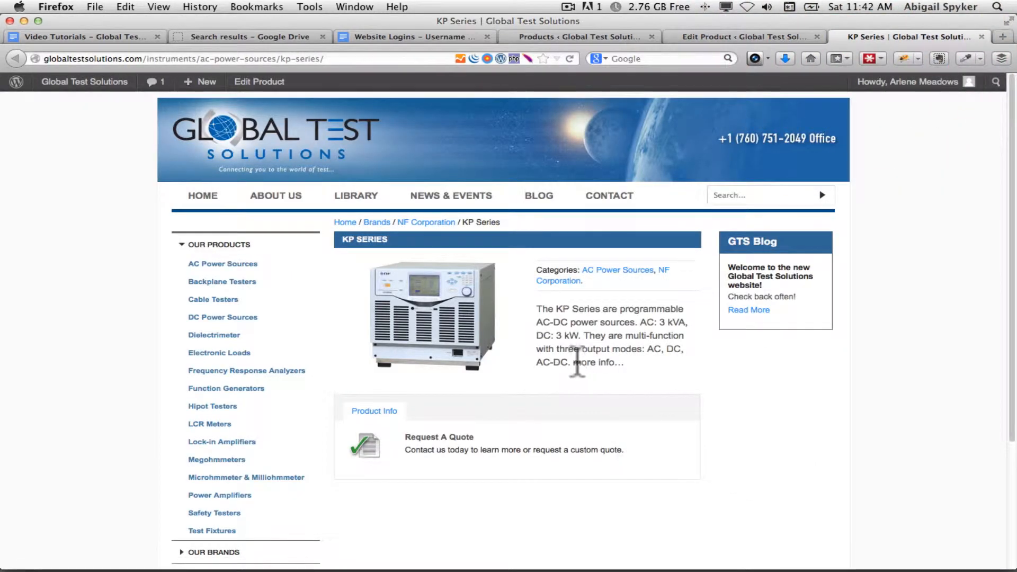
Return to the KP Series edit page, remove "more info..." from the short description, and update the product.
{"action": "left_click", "coordinate": [742, 37]}
{"action": "scroll", "coordinate": [686, 463], "scroll_direction": "down", "scroll_amount": 10}
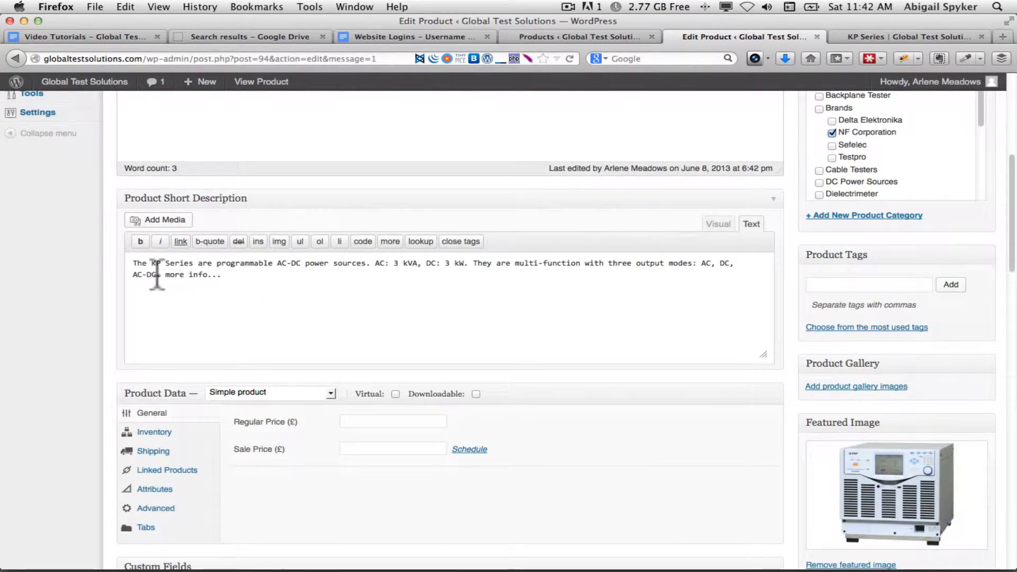
{"action": "left_click_drag", "start_coordinate": [156, 274], "coordinate": [243, 283]}
{"action": "key", "text": "BackSpace"}
{"action": "scroll", "coordinate": [568, 289], "scroll_direction": "up", "scroll_amount": 1}
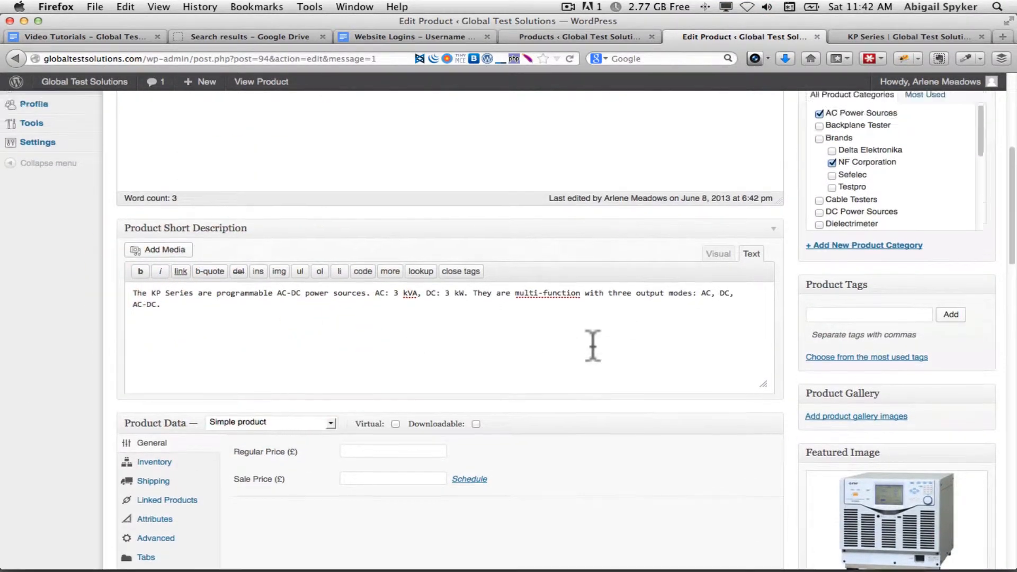
{"action": "scroll", "coordinate": [593, 345], "scroll_direction": "up", "scroll_amount": 9}
{"action": "left_click", "coordinate": [977, 325]}
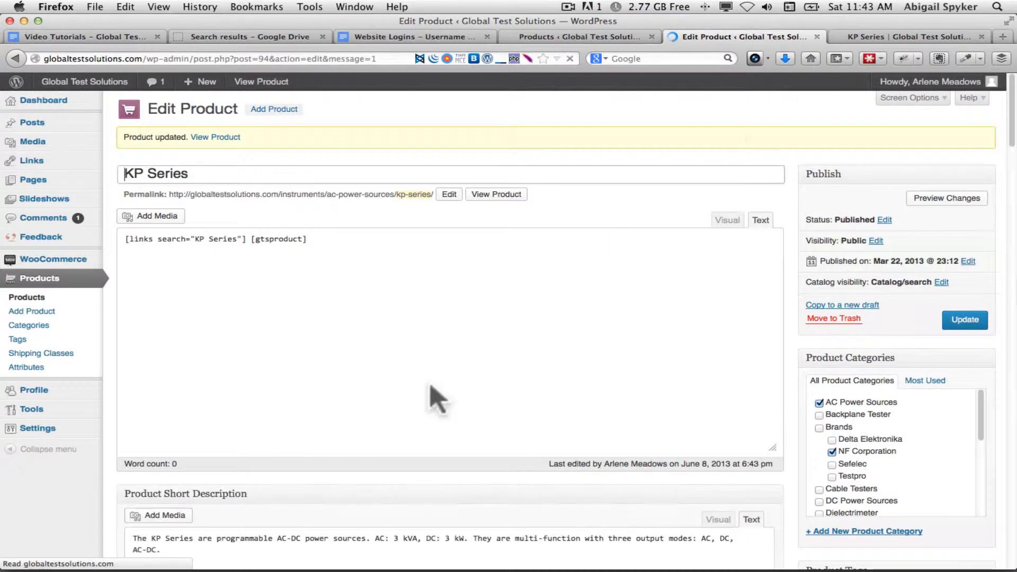
Open the KP Series featured image selection and set the selected KP3000S-Lrg.jpg as the featured image.
{"action": "scroll", "coordinate": [782, 519], "scroll_direction": "down", "scroll_amount": 20}
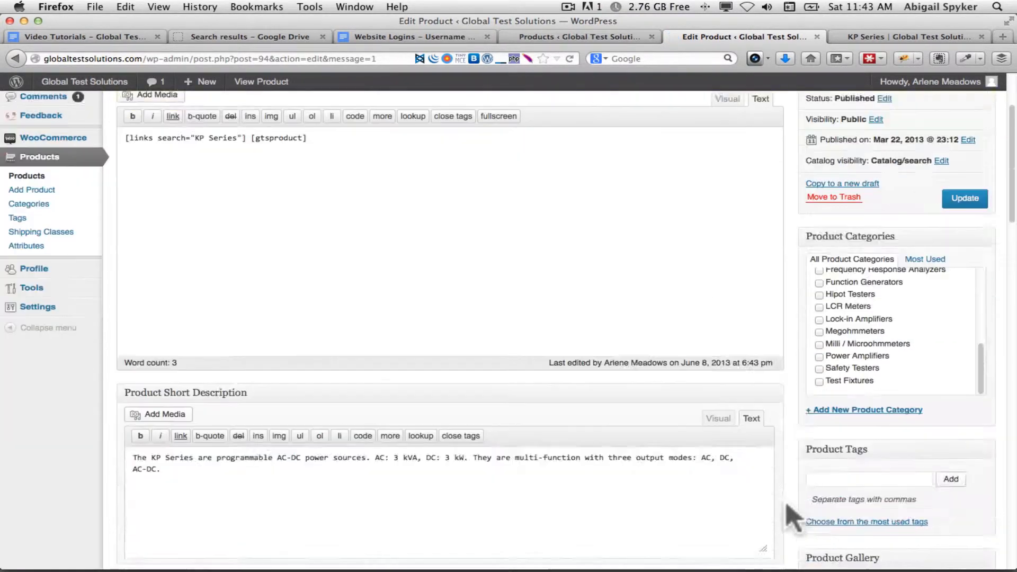
{"action": "scroll", "coordinate": [787, 504], "scroll_direction": "up", "scroll_amount": 10}
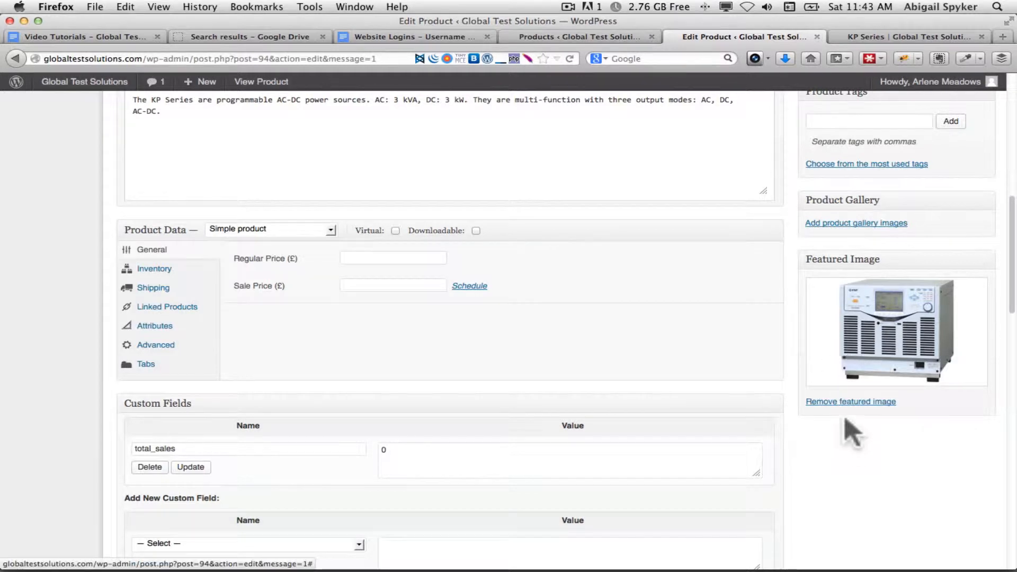
{"action": "left_click", "coordinate": [871, 347]}
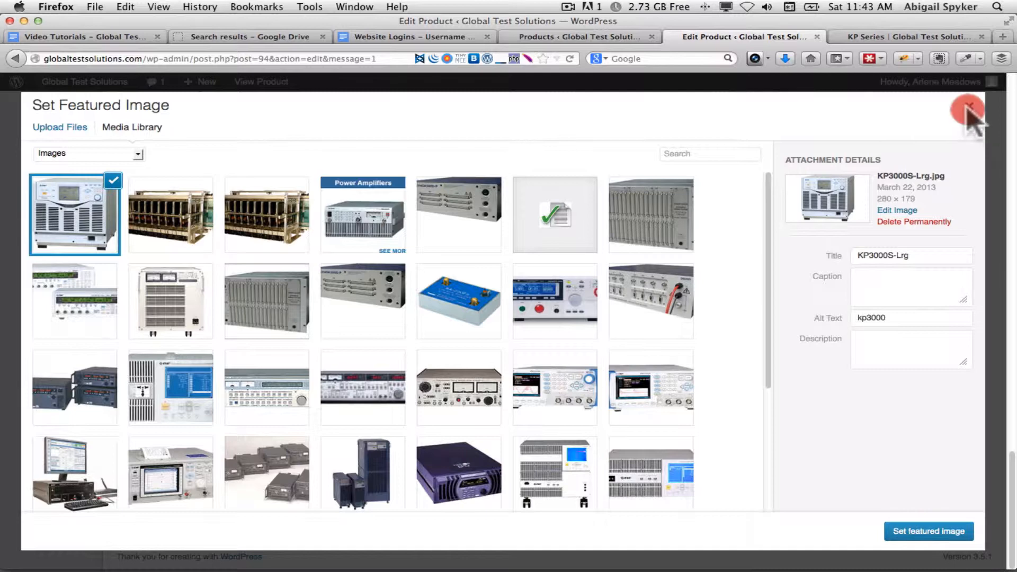
{"action": "left_click", "coordinate": [923, 530]}
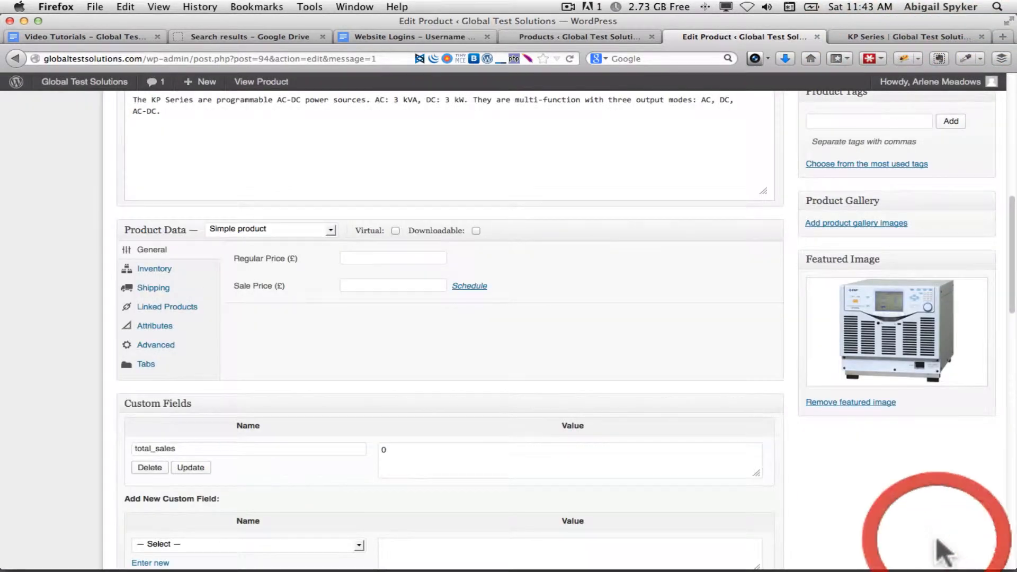
Examine the links search and gtsproduct shortcodes in the main content and compare them with the live product page.
{"action": "scroll", "coordinate": [590, 284], "scroll_direction": "up", "scroll_amount": 10}
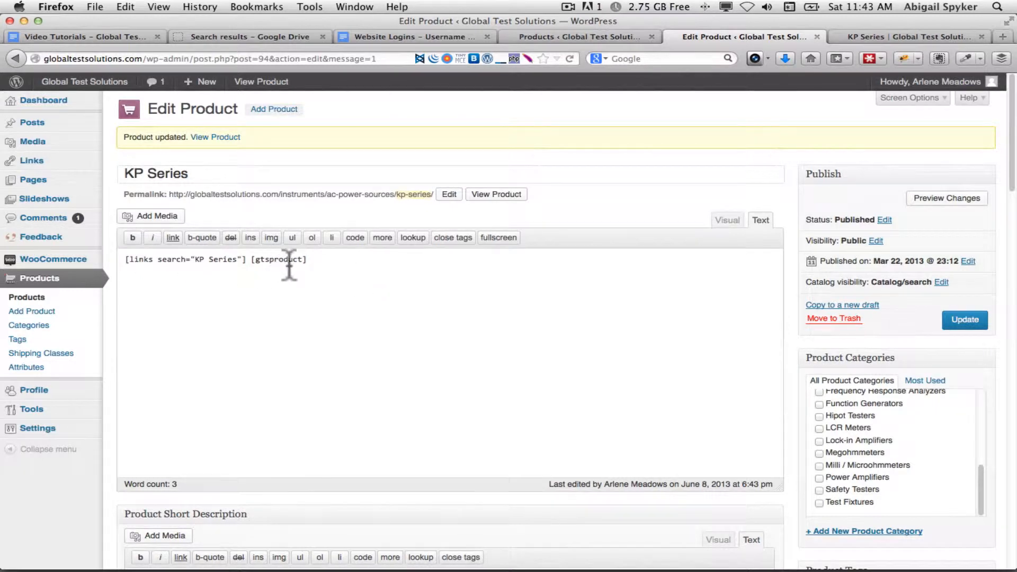
{"action": "left_click", "coordinate": [130, 259]}
{"action": "left_click", "coordinate": [240, 259]}
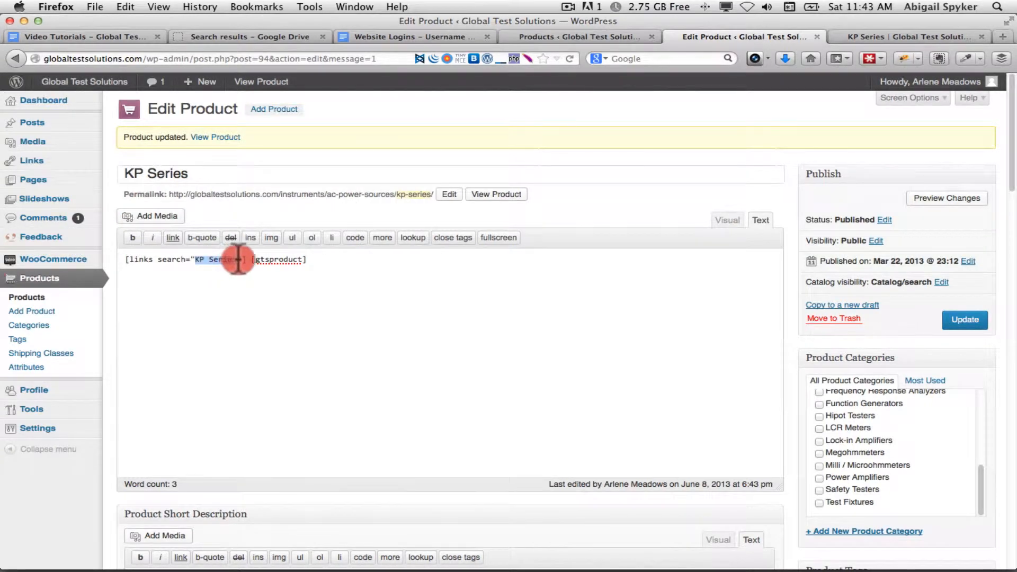
{"action": "left_click_drag", "start_coordinate": [238, 259], "coordinate": [239, 260]}
{"action": "left_click_drag", "start_coordinate": [249, 260], "coordinate": [329, 262]}
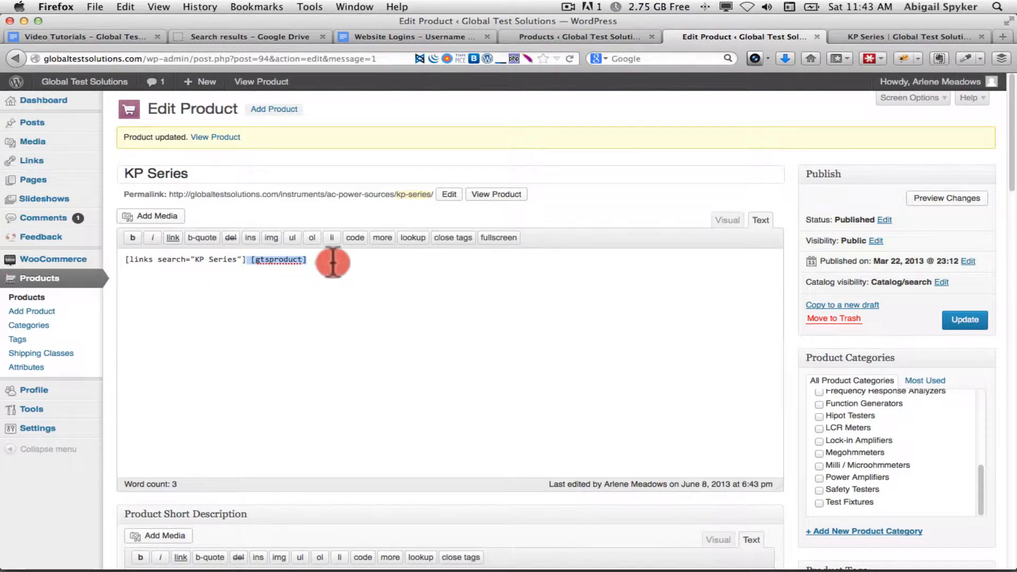
{"action": "left_click", "coordinate": [923, 36]}
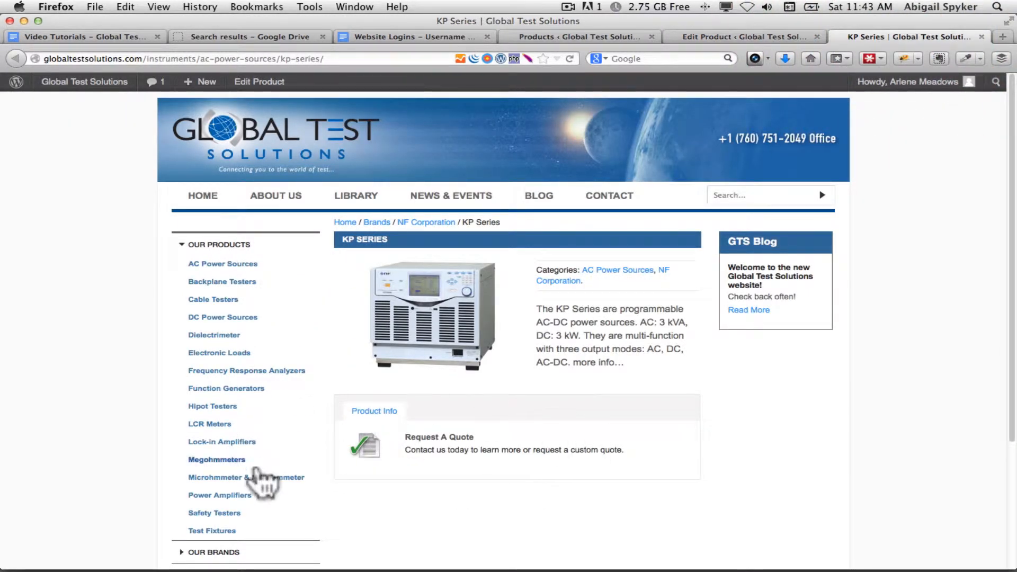
{"action": "left_click", "coordinate": [709, 39]}
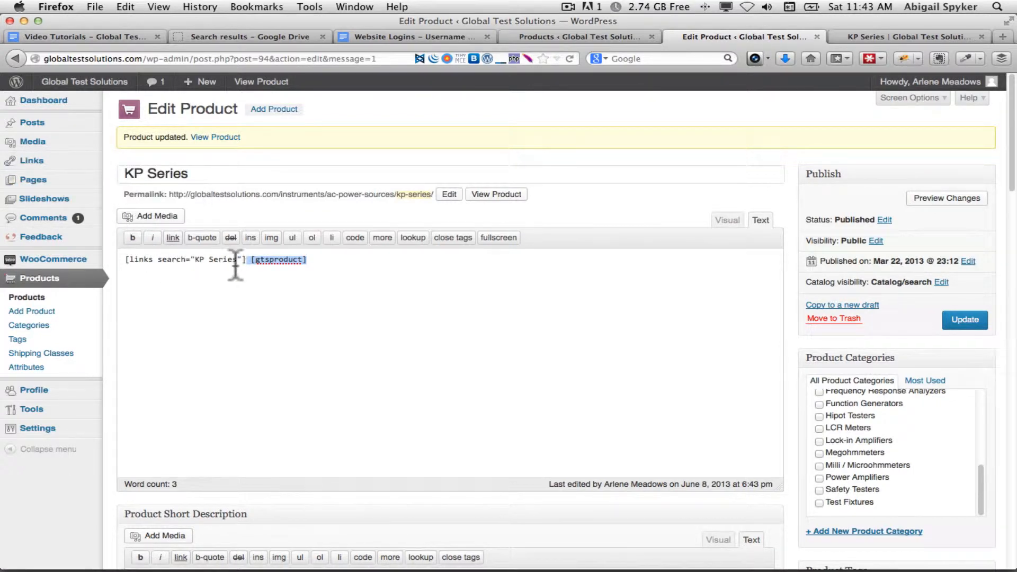
Open the site's Links list in a new tab and filter it to the Application Notes category.
{"action": "mouse_move", "coordinate": [32, 162]}
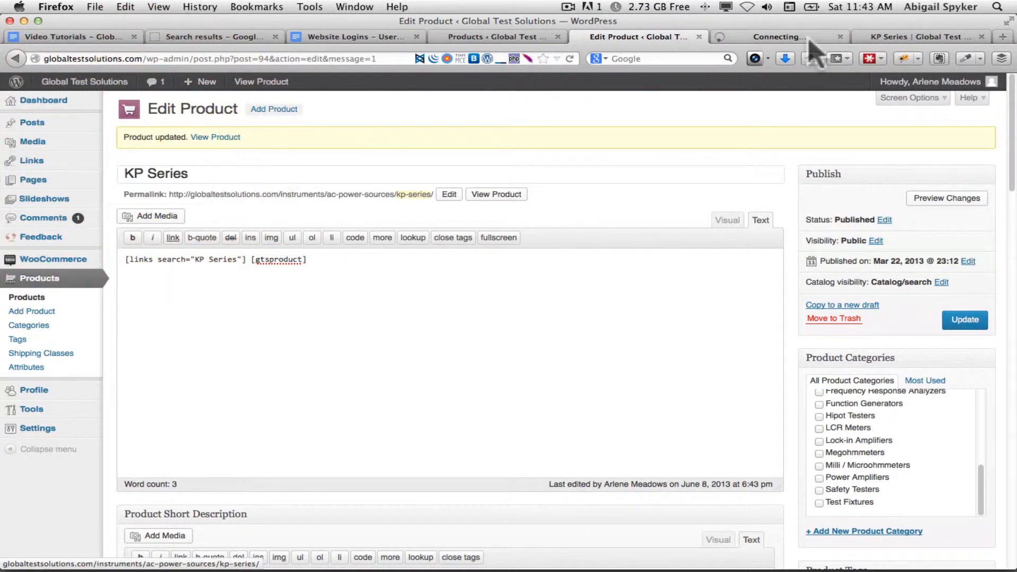
{"action": "left_click", "coordinate": [750, 36]}
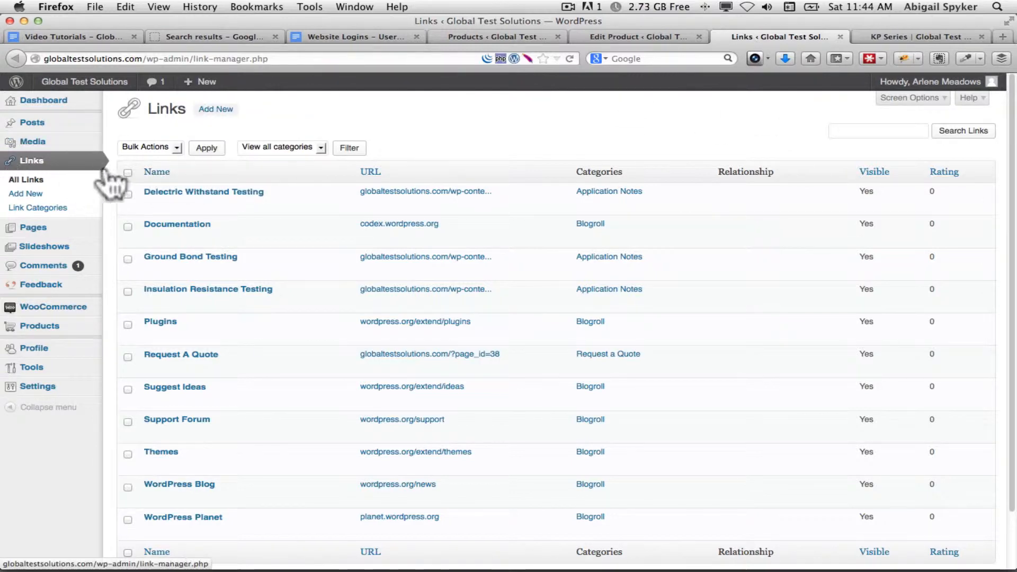
{"action": "left_click", "coordinate": [281, 147]}
{"action": "left_click", "coordinate": [282, 168]}
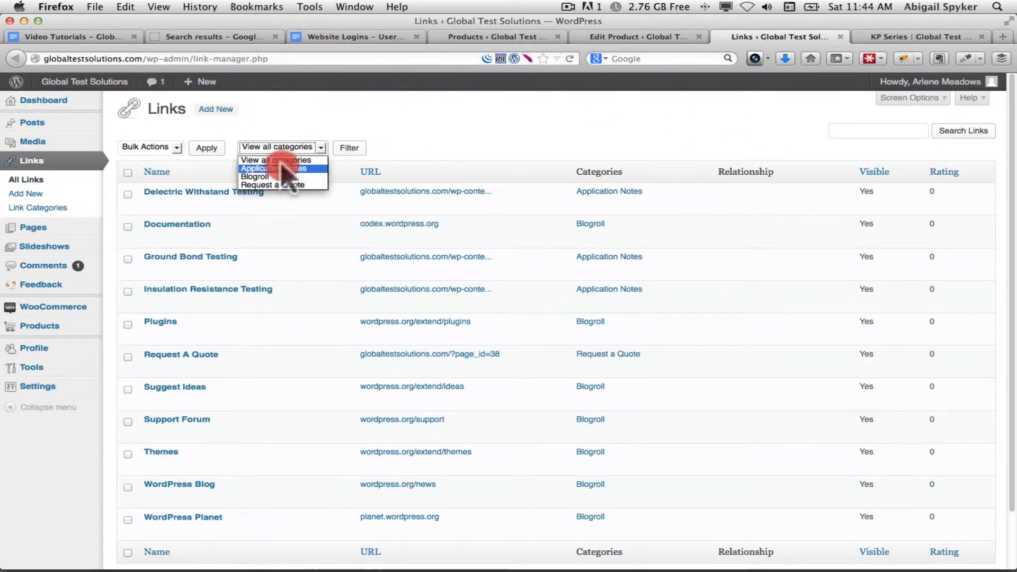
{"action": "left_click", "coordinate": [360, 150]}
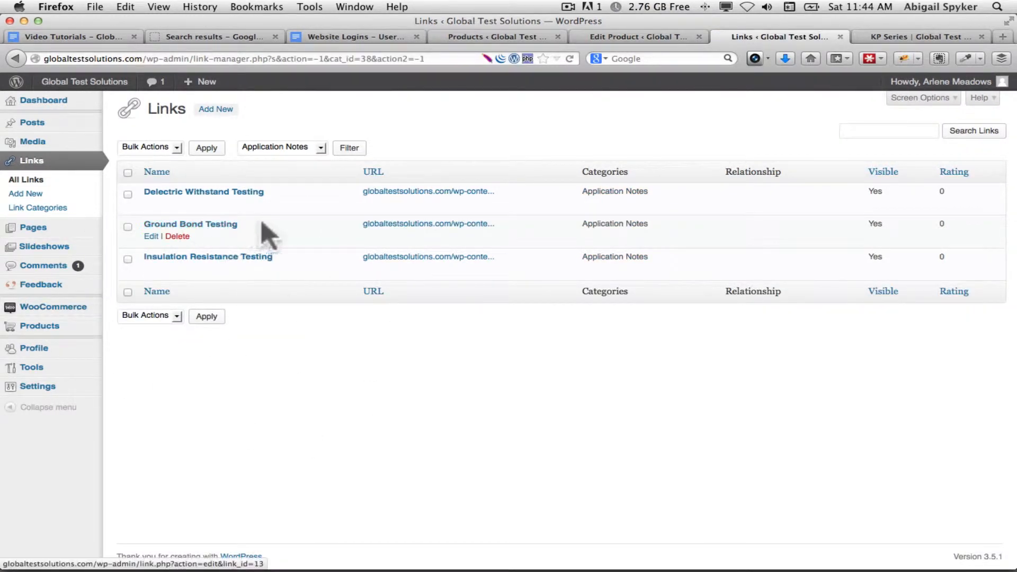
Copy the link name "Ground Bond Testing" and replace "KP Series" with it in the product's links search shortcode.
{"action": "left_click", "coordinate": [201, 225]}
{"action": "left_click_drag", "start_coordinate": [201, 229], "coordinate": [130, 227]}
{"action": "key", "text": "ctrl+c"}
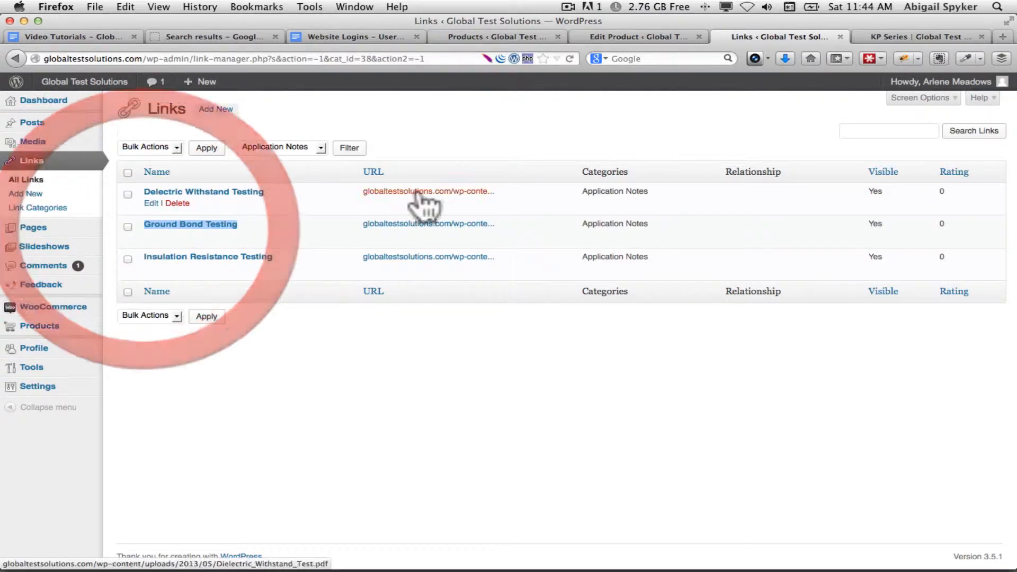
{"action": "left_click", "coordinate": [629, 41]}
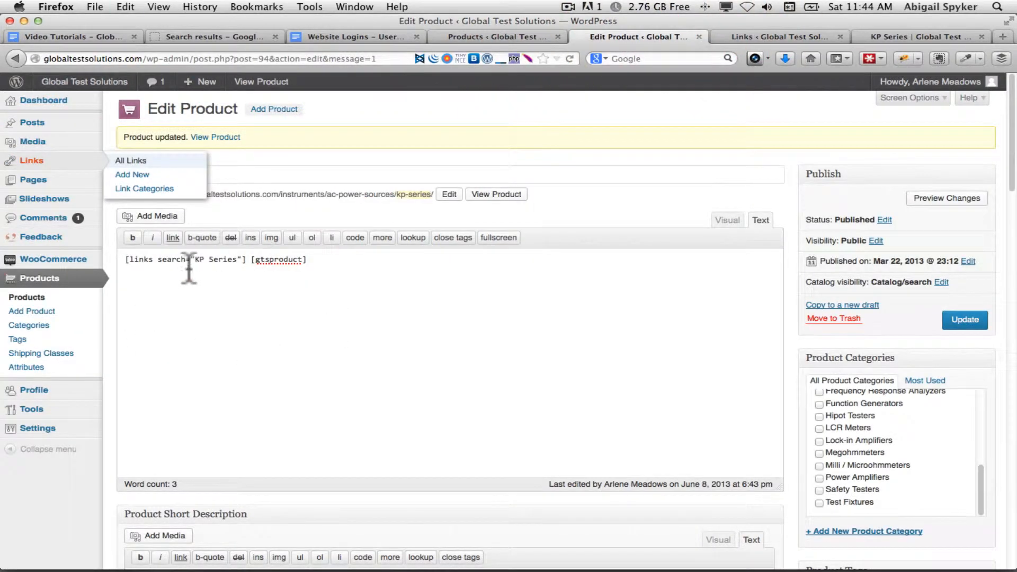
{"action": "left_click", "coordinate": [391, 308]}
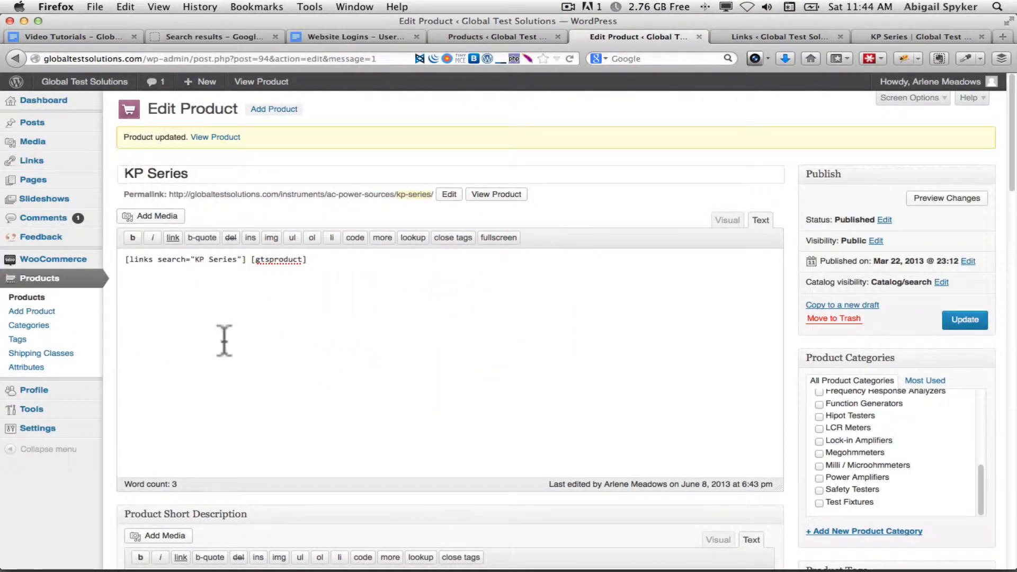
{"action": "left_click_drag", "start_coordinate": [195, 260], "coordinate": [237, 260]}
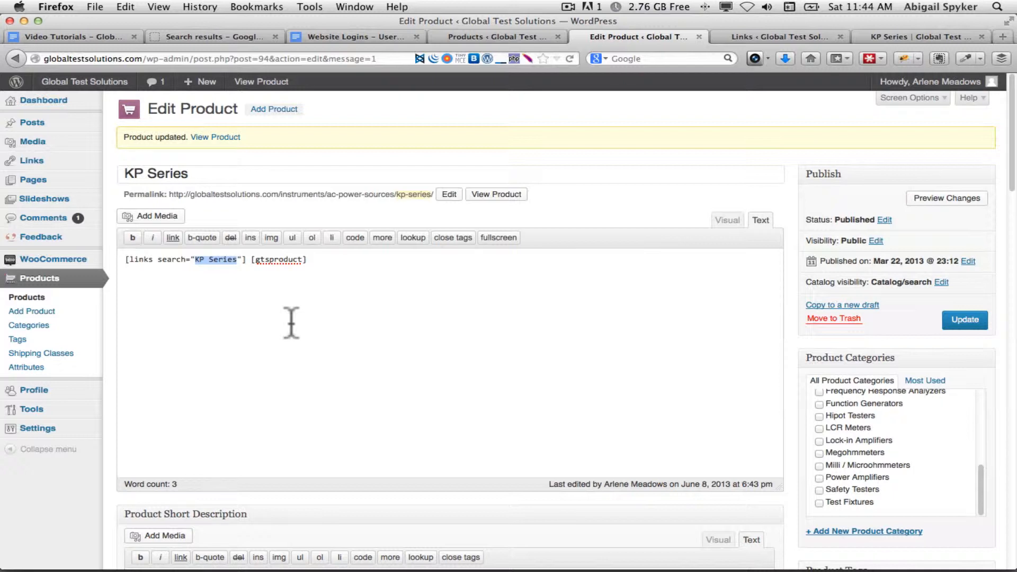
{"action": "key", "text": "ctrl+v"}
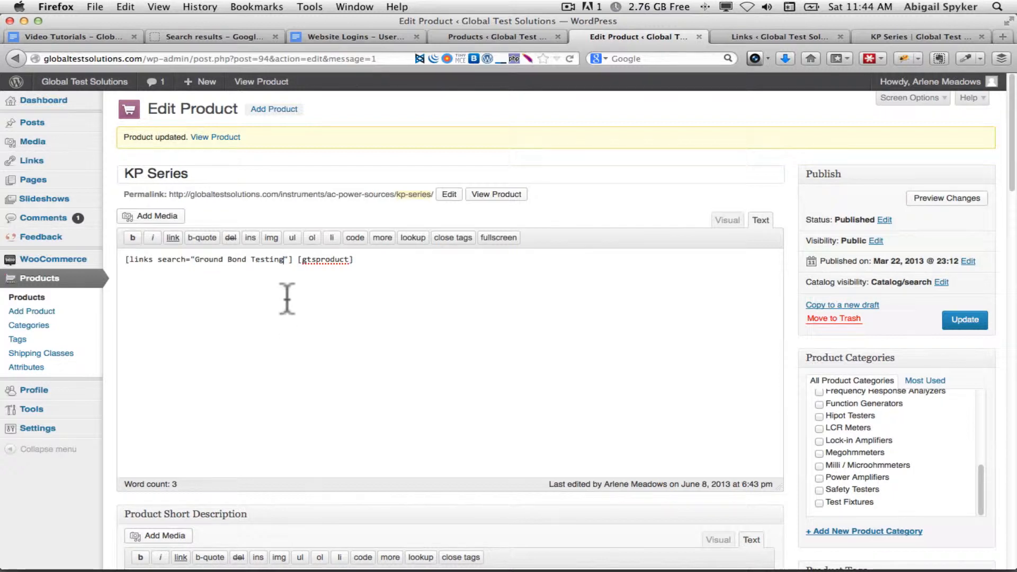
Compare the shortcode's search text with the link name in the Links list, and update the KP Series product.
{"action": "left_click", "coordinate": [771, 37]}
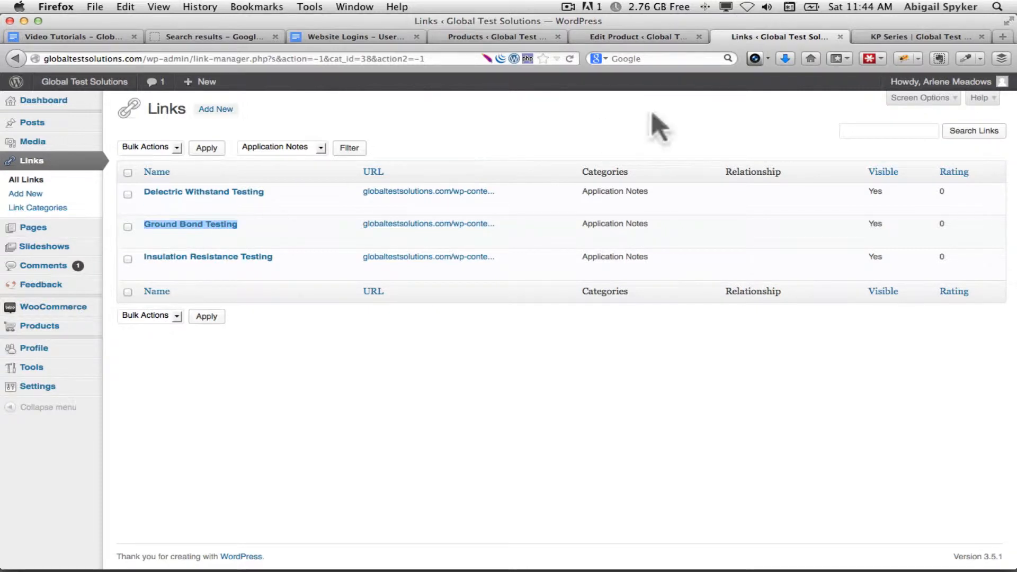
{"action": "left_click", "coordinate": [609, 37]}
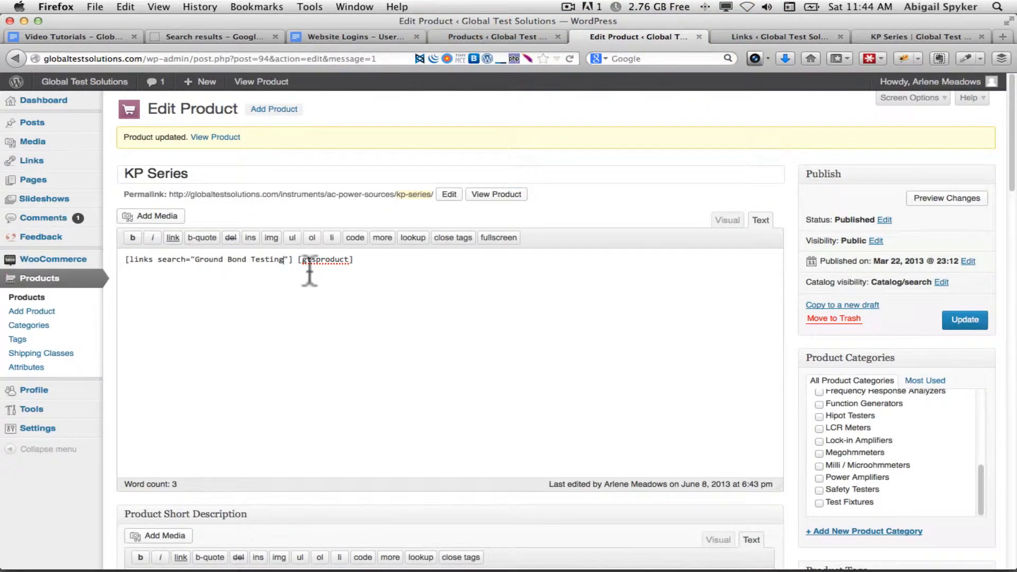
{"action": "scroll", "coordinate": [843, 406], "scroll_direction": "up", "scroll_amount": 10}
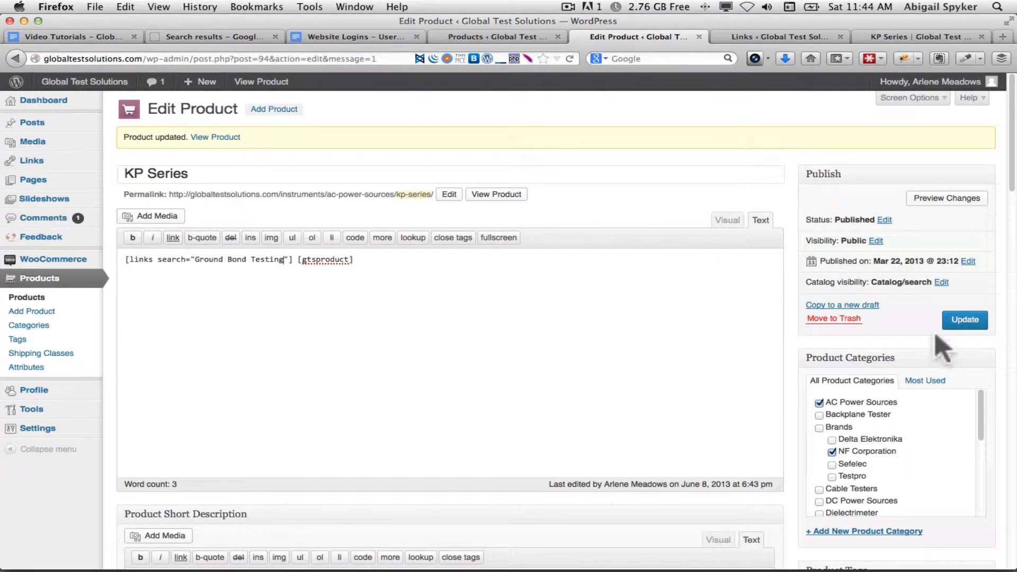
{"action": "left_click", "coordinate": [966, 320]}
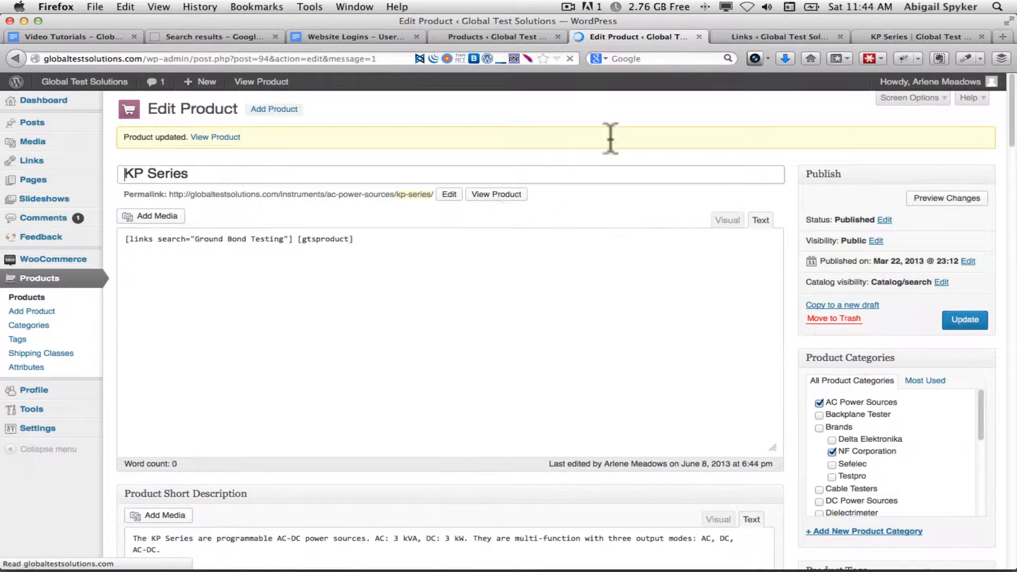
Reload the live KP Series page to check its Product Info section.
{"action": "left_click", "coordinate": [771, 37]}
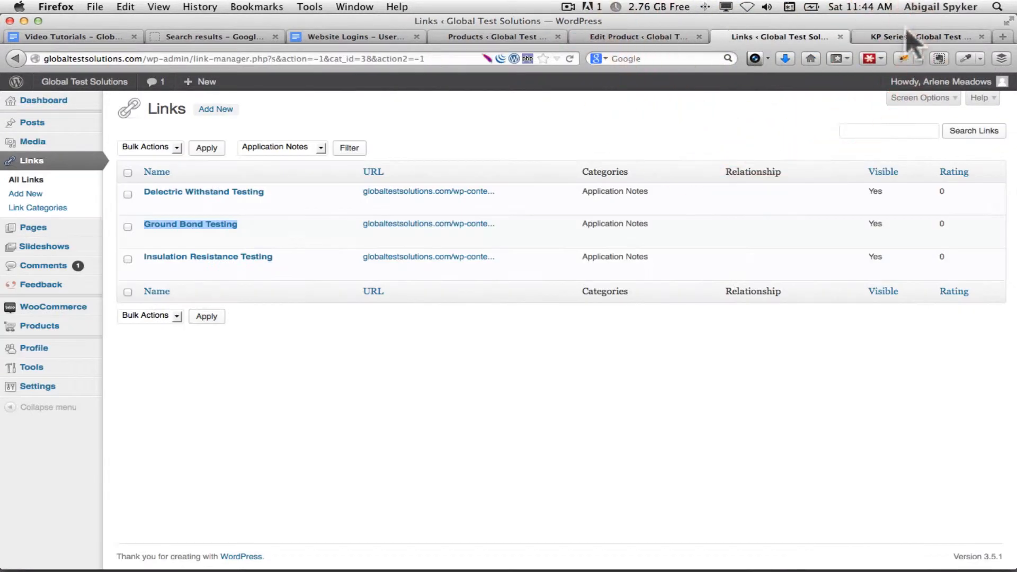
{"action": "left_click", "coordinate": [911, 36]}
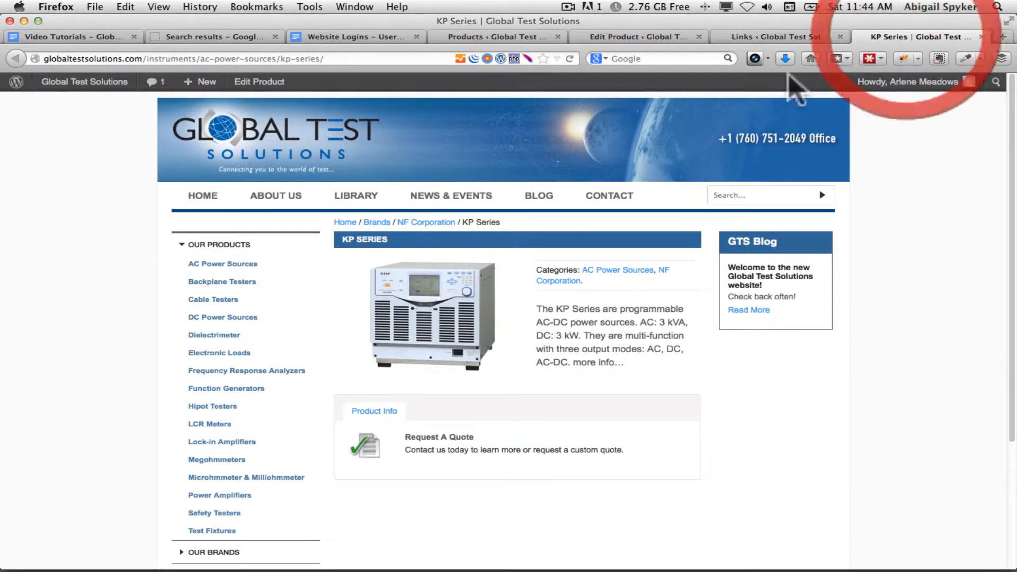
{"action": "left_click", "coordinate": [570, 58]}
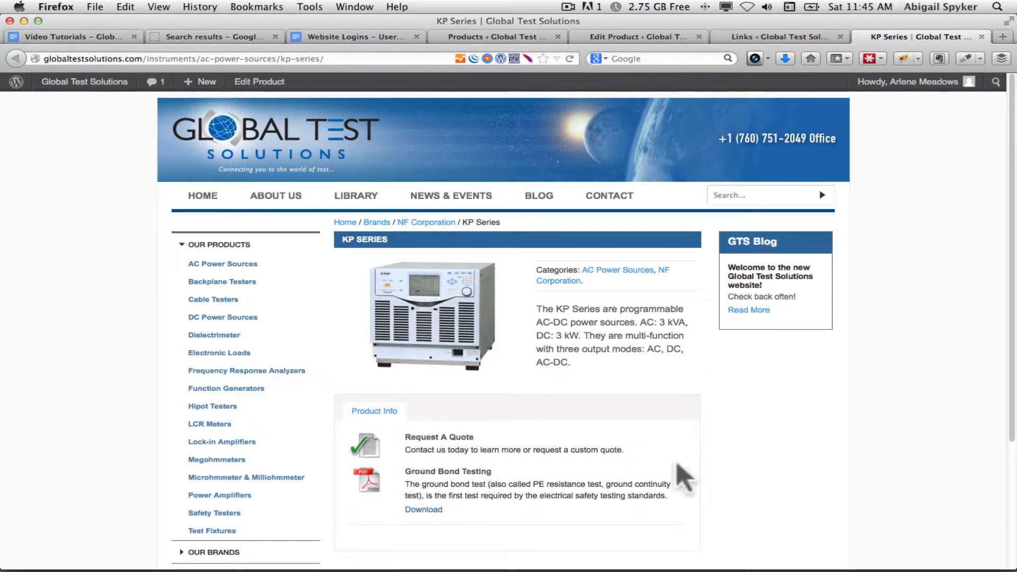
Replace the links search text in the shortcode with the copied product title "KP Series" and update the product.
{"action": "left_click", "coordinate": [782, 35]}
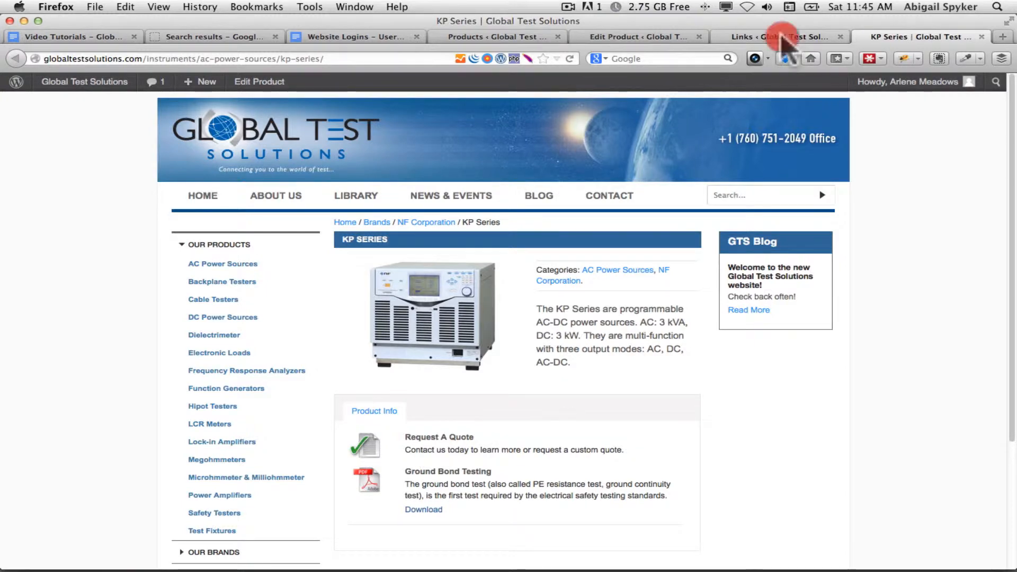
{"action": "left_click", "coordinate": [625, 37]}
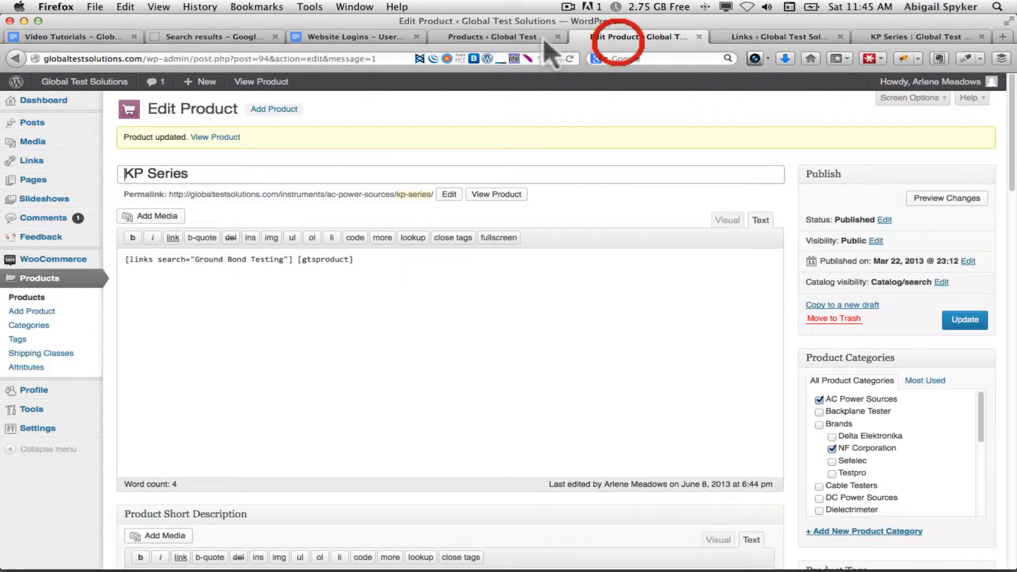
{"action": "left_click", "coordinate": [272, 294]}
{"action": "left_click_drag", "start_coordinate": [227, 173], "coordinate": [79, 164]}
{"action": "key", "text": "super+c"}
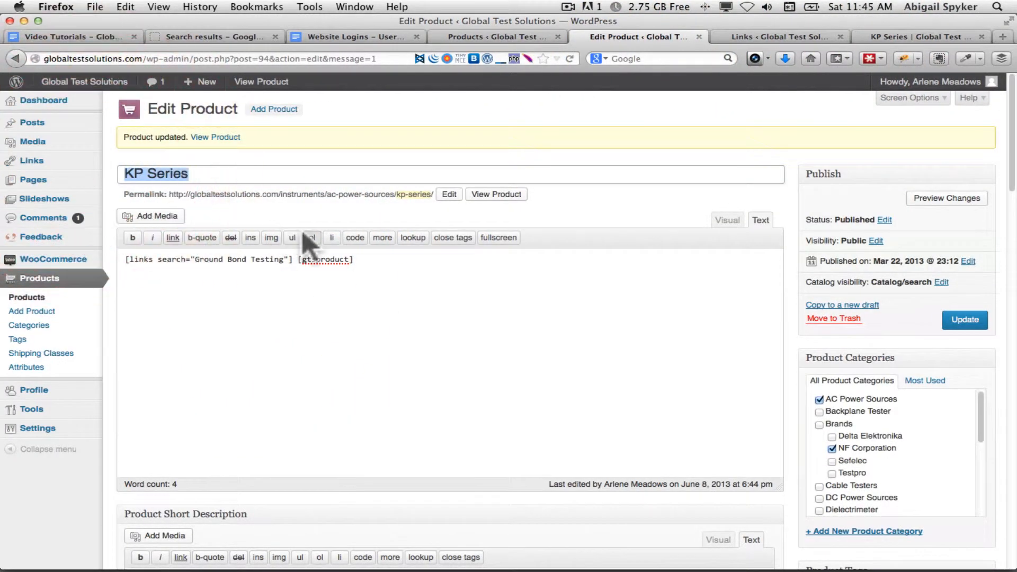
{"action": "left_click_drag", "start_coordinate": [198, 261], "coordinate": [287, 260]}
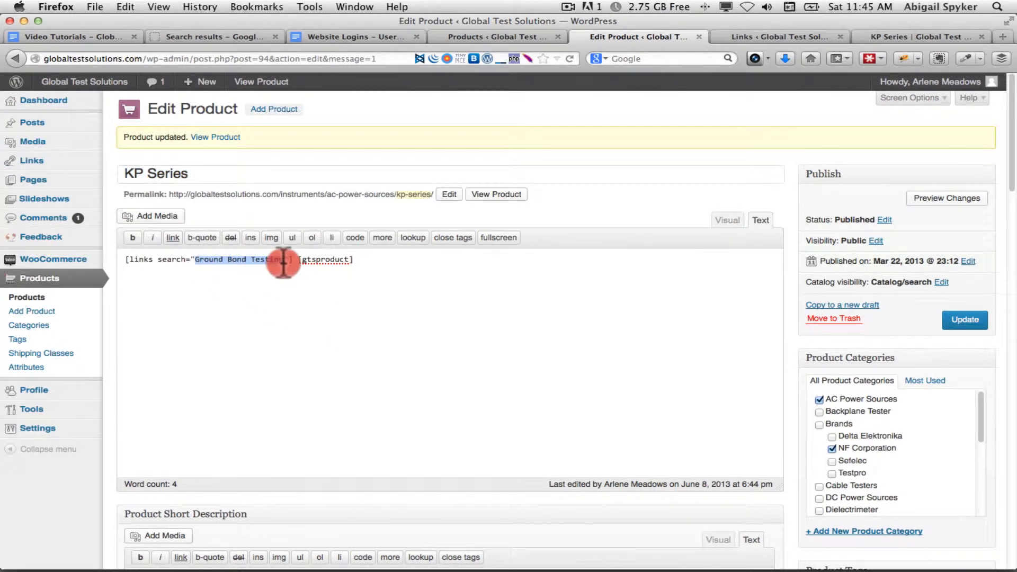
{"action": "key", "text": "super+v"}
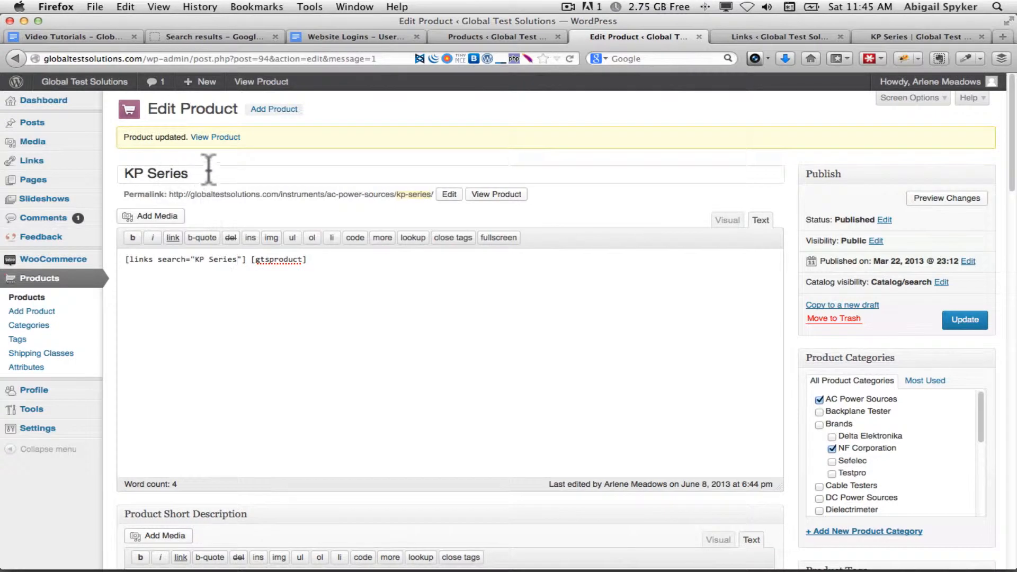
{"action": "left_click", "coordinate": [959, 322]}
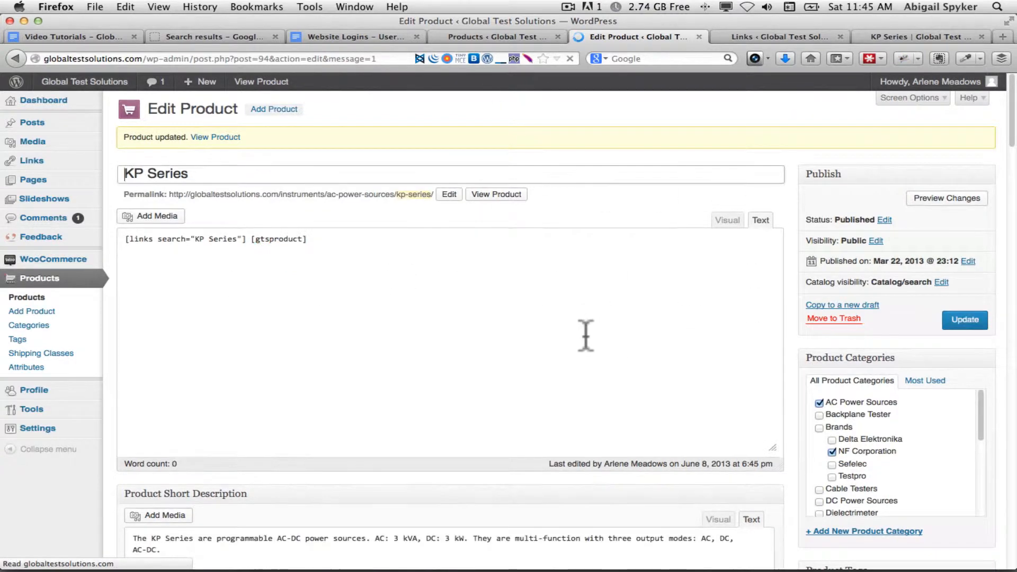
Switch to the Video Tutorials - Global Test Solutions document in Google Drive to view the product description shortcode template.
{"action": "left_click", "coordinate": [75, 37]}
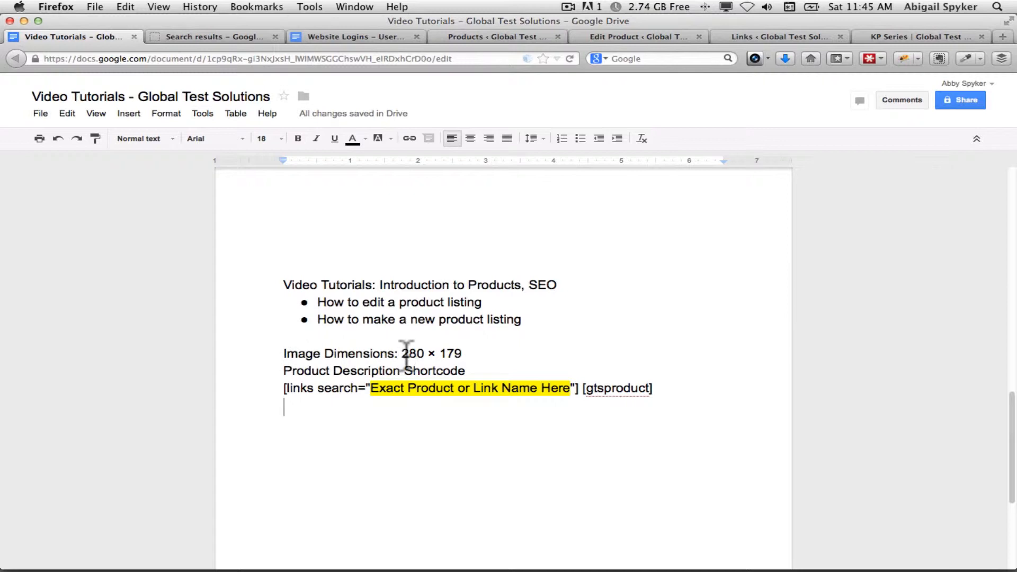
Highlight the required image dimensions in the document, and start a new product titled "New Tester" in WordPress.
{"action": "left_click_drag", "start_coordinate": [402, 354], "coordinate": [479, 352]}
{"action": "left_click", "coordinate": [208, 37]}
{"action": "left_click", "coordinate": [484, 37]}
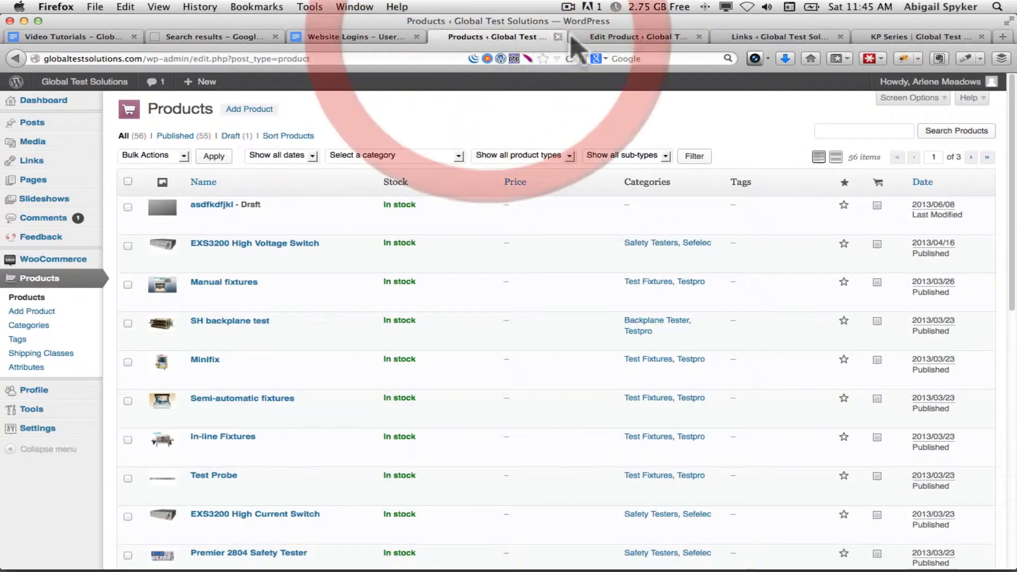
{"action": "left_click", "coordinate": [33, 312]}
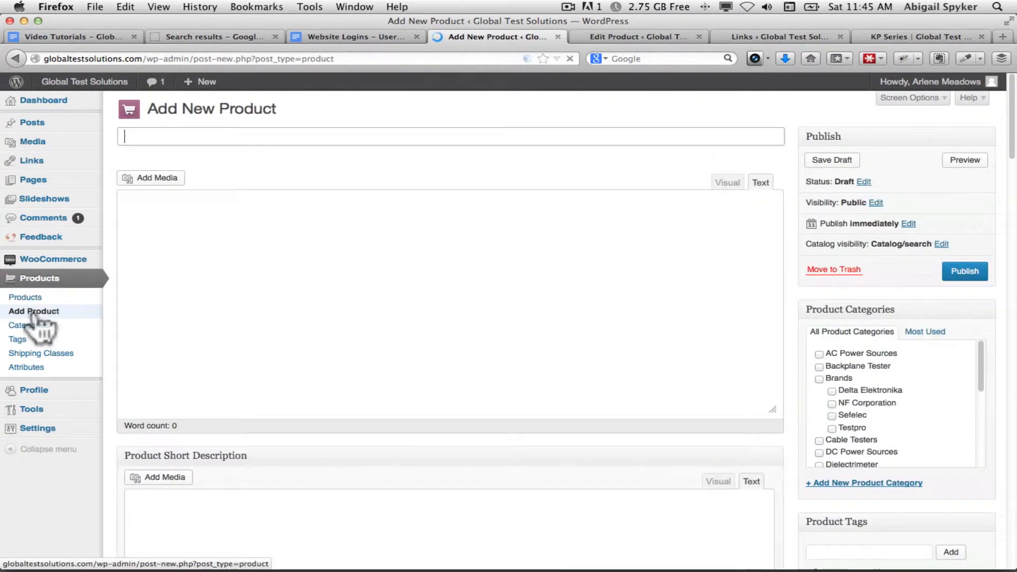
{"action": "type", "text": "New Tester"}
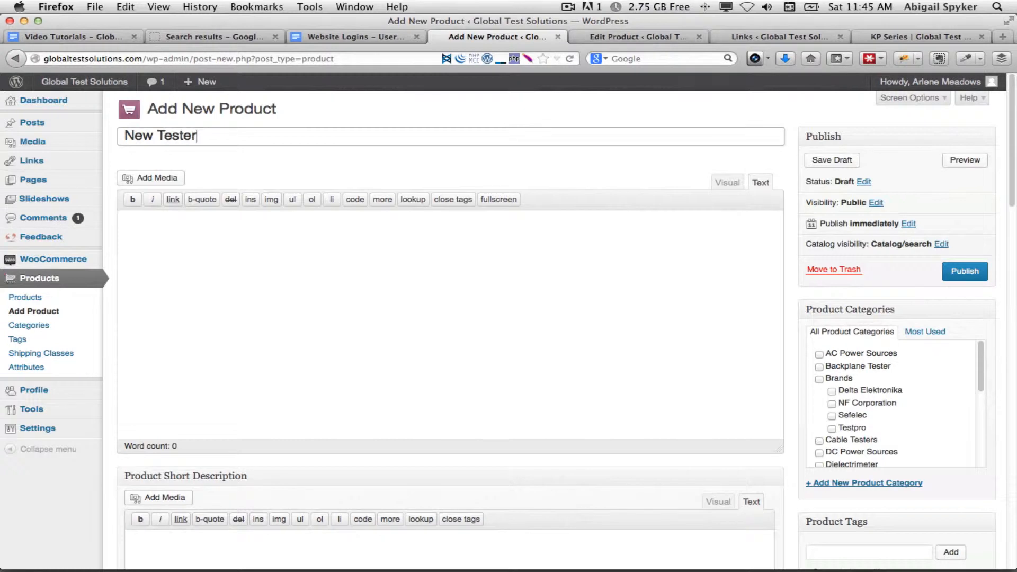
Assign the New Tester product to the Sefelec and AC Power Sources categories, checking the KP Series product's categories as a reference.
{"action": "left_click", "coordinate": [832, 416]}
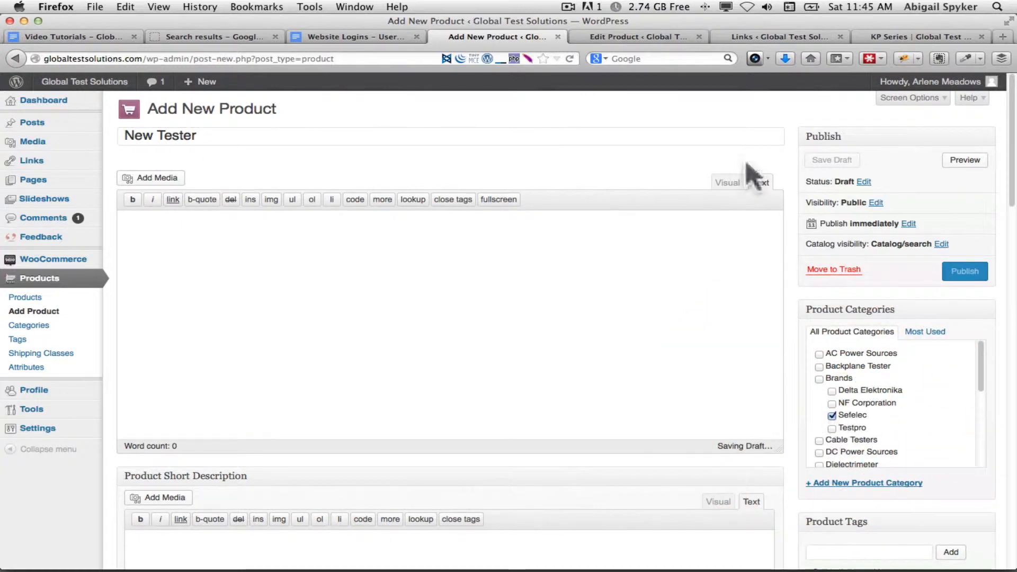
{"action": "left_click", "coordinate": [610, 37]}
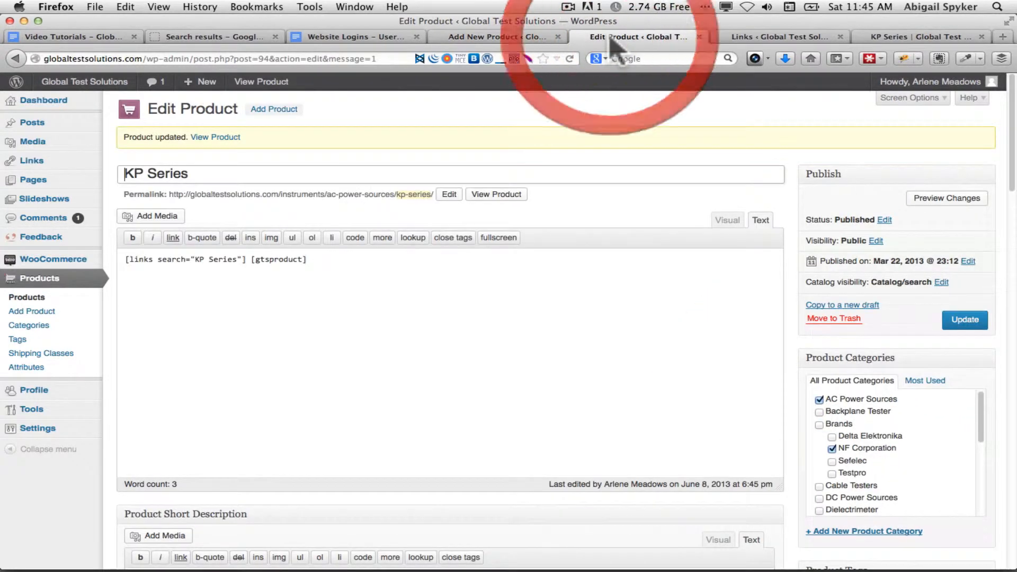
{"action": "left_click", "coordinate": [832, 449]}
{"action": "left_click", "coordinate": [490, 38]}
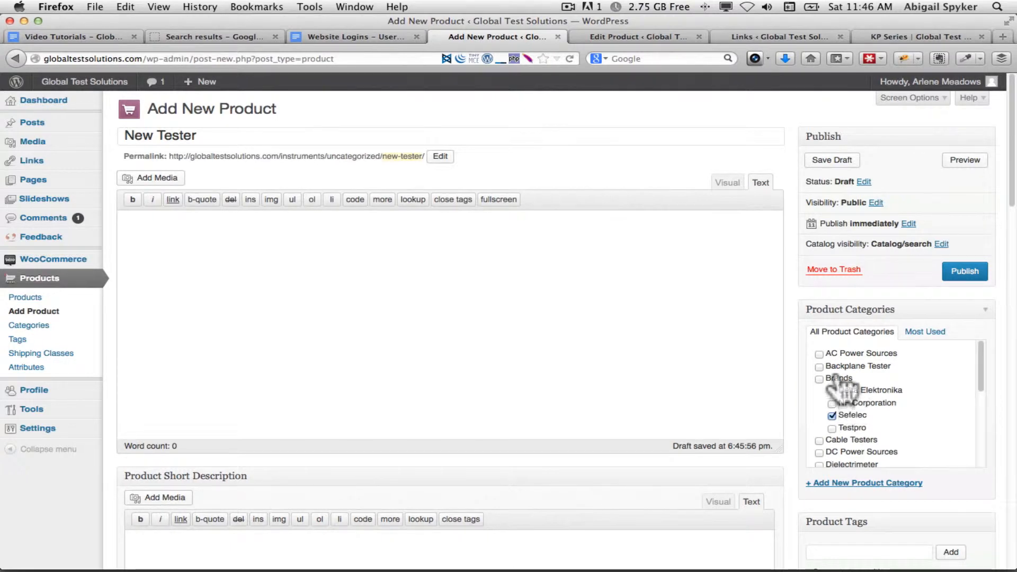
{"action": "left_click", "coordinate": [820, 354]}
Copy the shortcode line [links search="Exact Product or Link Name Here"] [gtsproduct] from the Video Tutorials - Global Test Solutions document.
{"action": "left_click", "coordinate": [367, 302]}
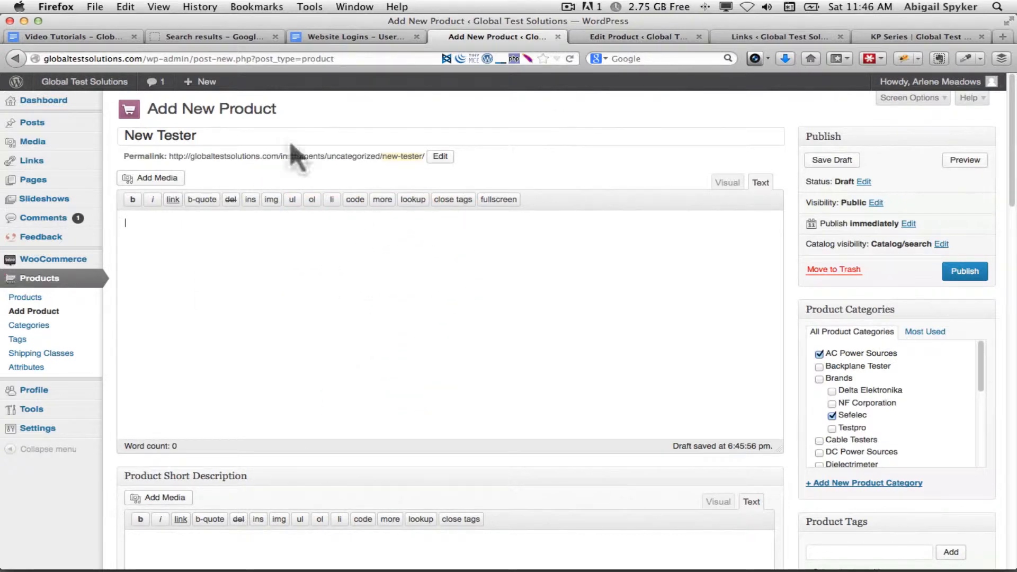
{"action": "left_click", "coordinate": [349, 38]}
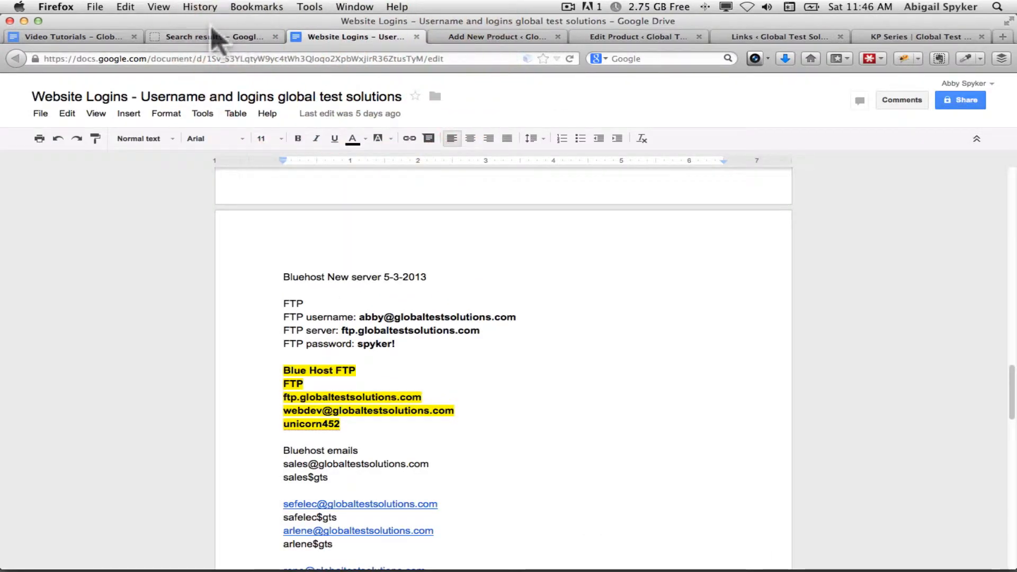
{"action": "left_click", "coordinate": [212, 37]}
{"action": "left_click", "coordinate": [79, 37]}
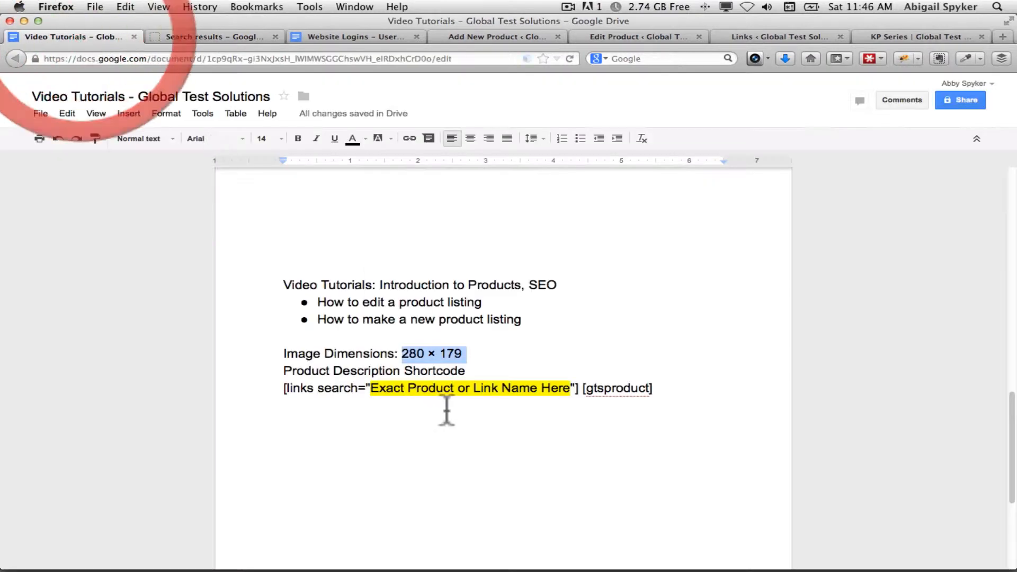
{"action": "left_click", "coordinate": [498, 371]}
{"action": "left_click_drag", "start_coordinate": [660, 388], "coordinate": [277, 391]}
{"action": "key", "text": "super+c"}
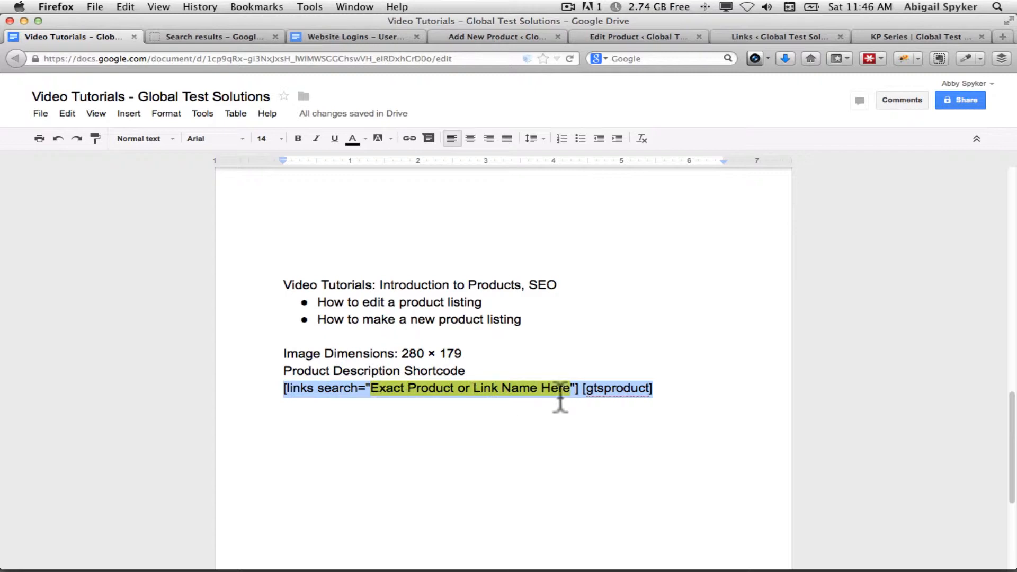
Return to the new product in WordPress and paste the copied shortcode into its main description.
{"action": "left_click", "coordinate": [247, 36]}
{"action": "left_click", "coordinate": [505, 38]}
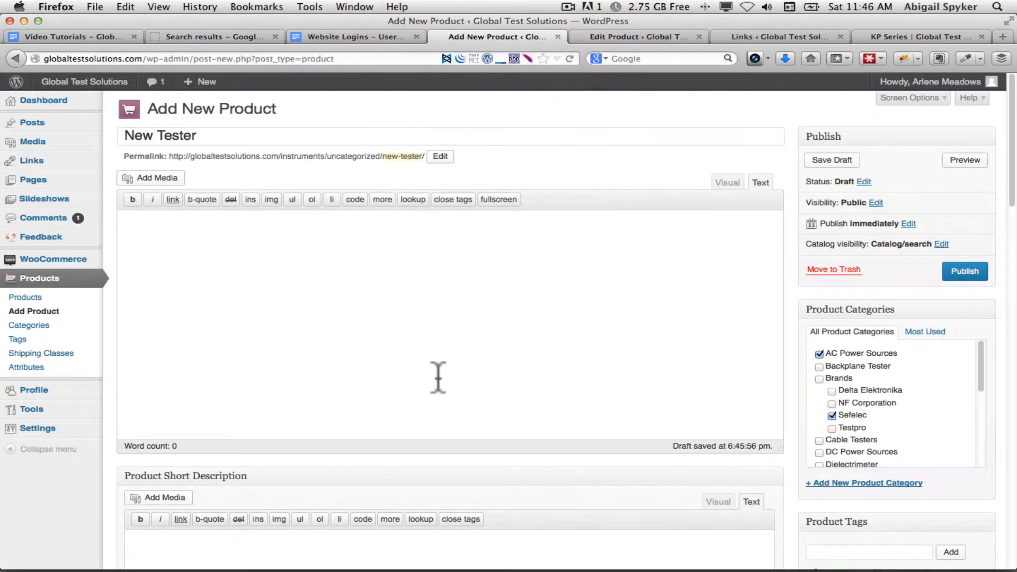
{"action": "left_click", "coordinate": [439, 311]}
{"action": "key", "text": "super+v"}
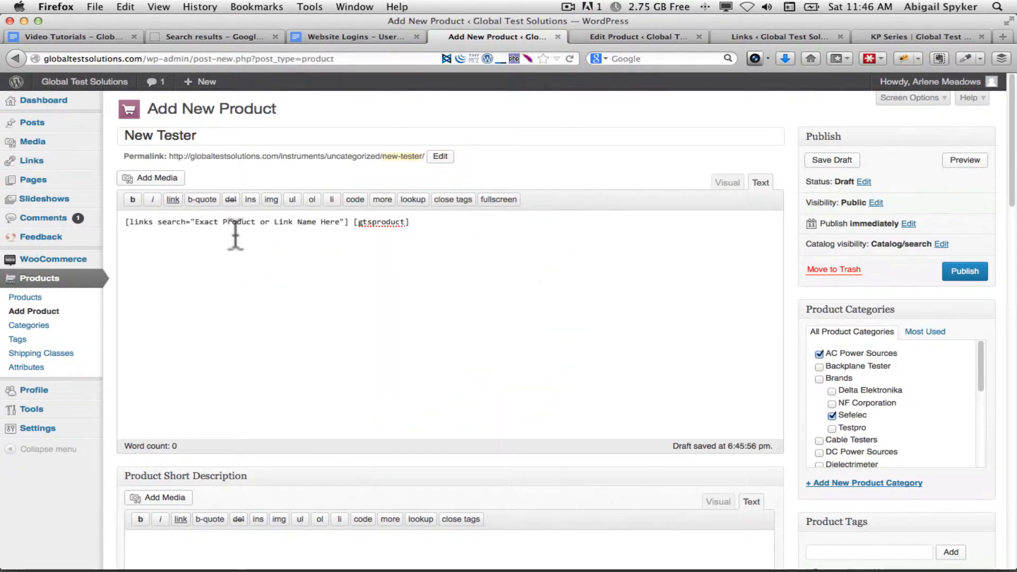
Replace the placeholder search text in the shortcode with the copied product title "New Tester".
{"action": "left_click", "coordinate": [234, 134]}
{"action": "key", "text": "super+a"}
{"action": "key", "text": "super+c"}
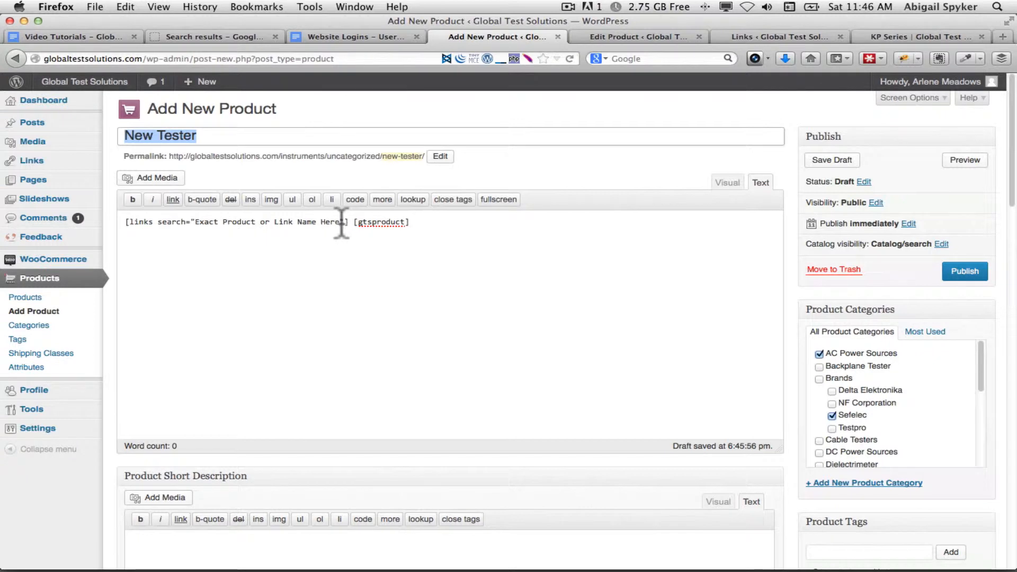
{"action": "left_click_drag", "start_coordinate": [340, 222], "coordinate": [196, 223]}
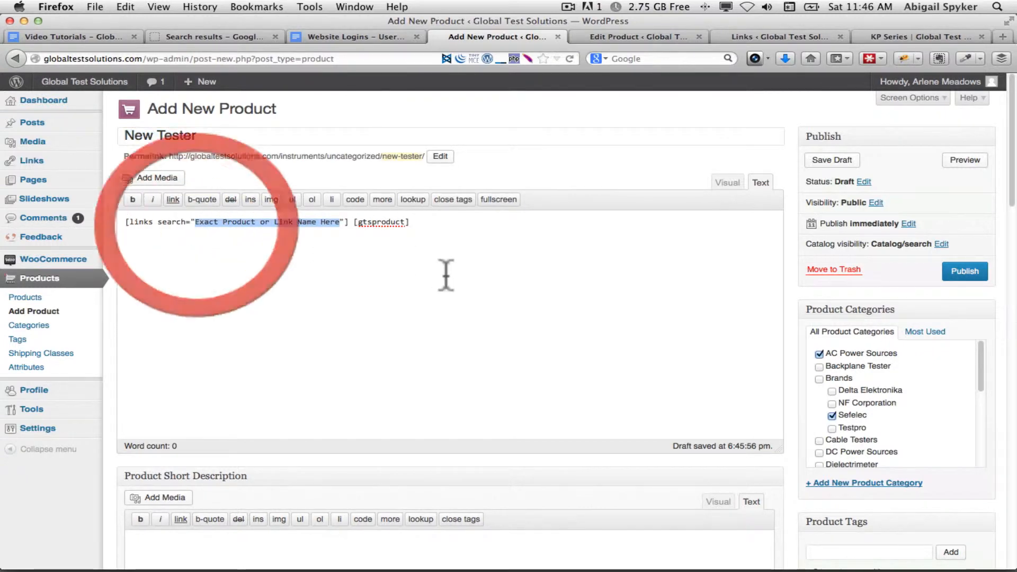
{"action": "key", "text": "super+v"}
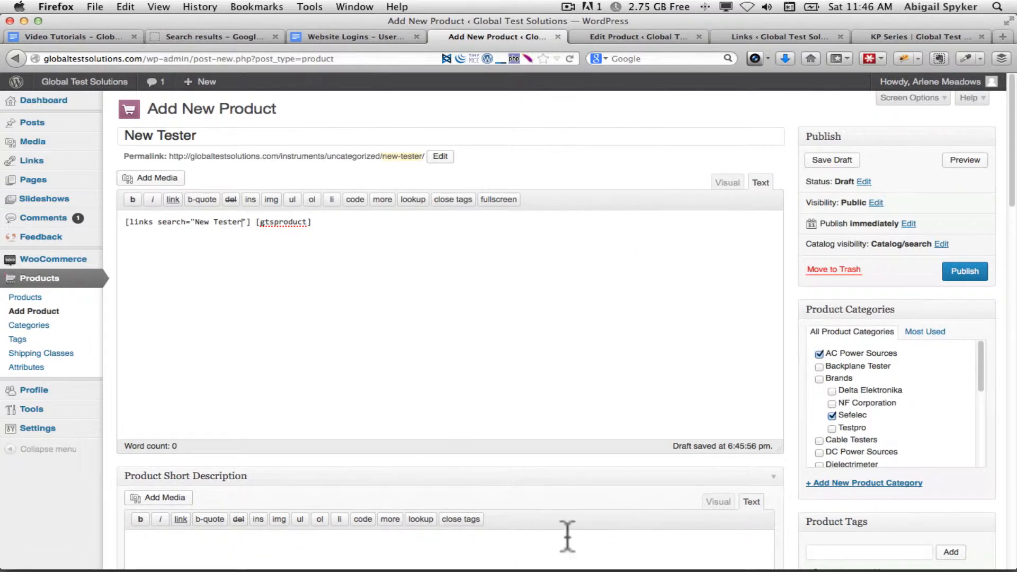
Enter "Product description is here" as the product short description, correcting the misspelled word with the spelling suggestion.
{"action": "scroll", "coordinate": [568, 537], "scroll_direction": "down", "scroll_amount": 10}
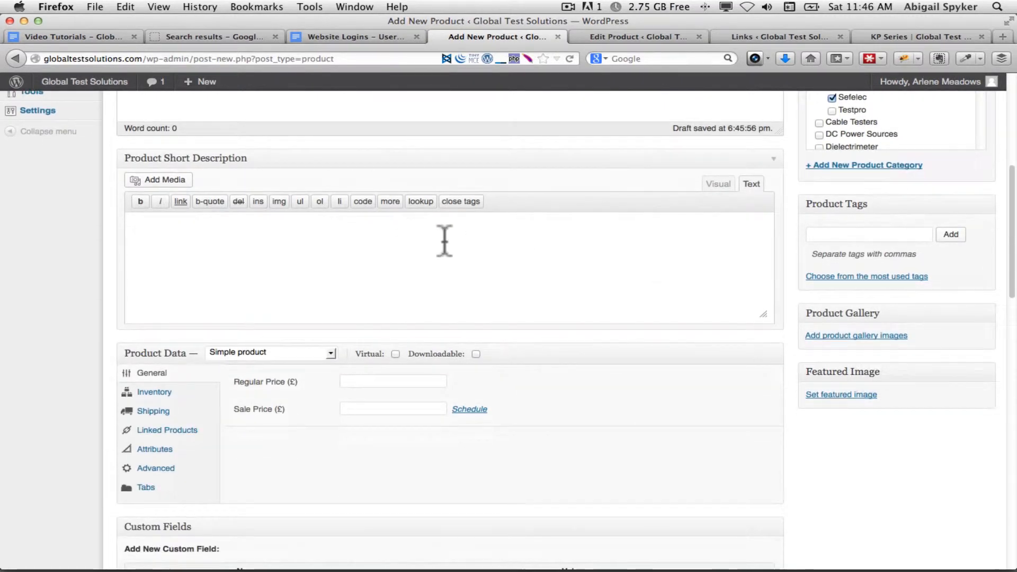
{"action": "left_click", "coordinate": [444, 243]}
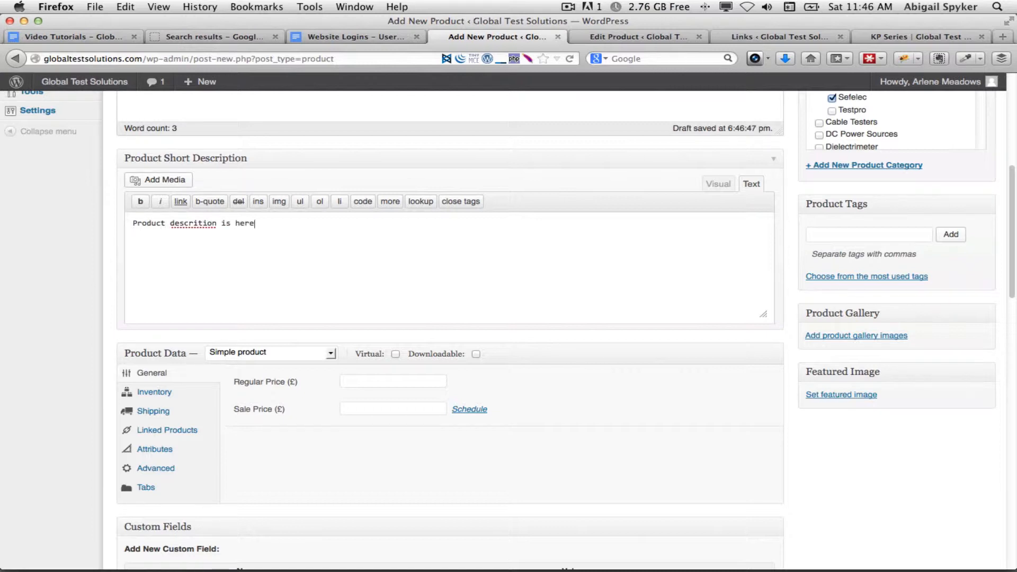
{"action": "right_click", "coordinate": [194, 224]}
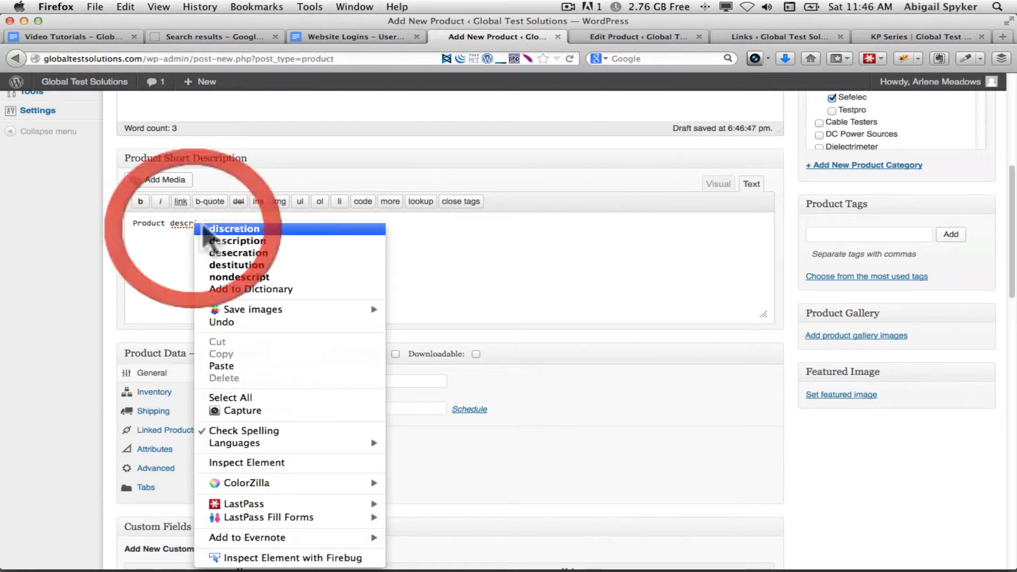
{"action": "left_click", "coordinate": [263, 242]}
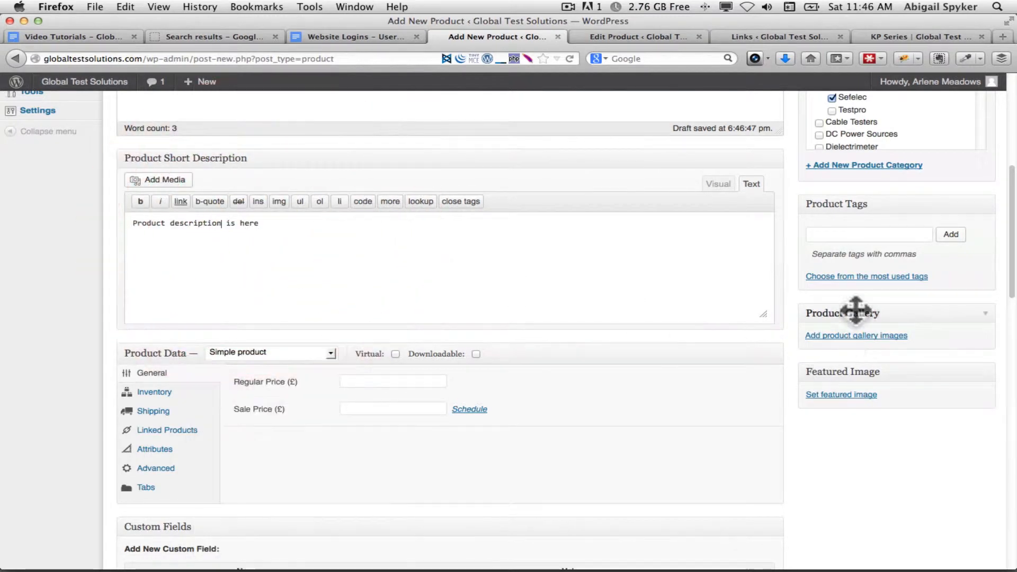
Set Sample-Product-280x179.jpg from the media library as the product's featured image.
{"action": "left_click", "coordinate": [842, 395]}
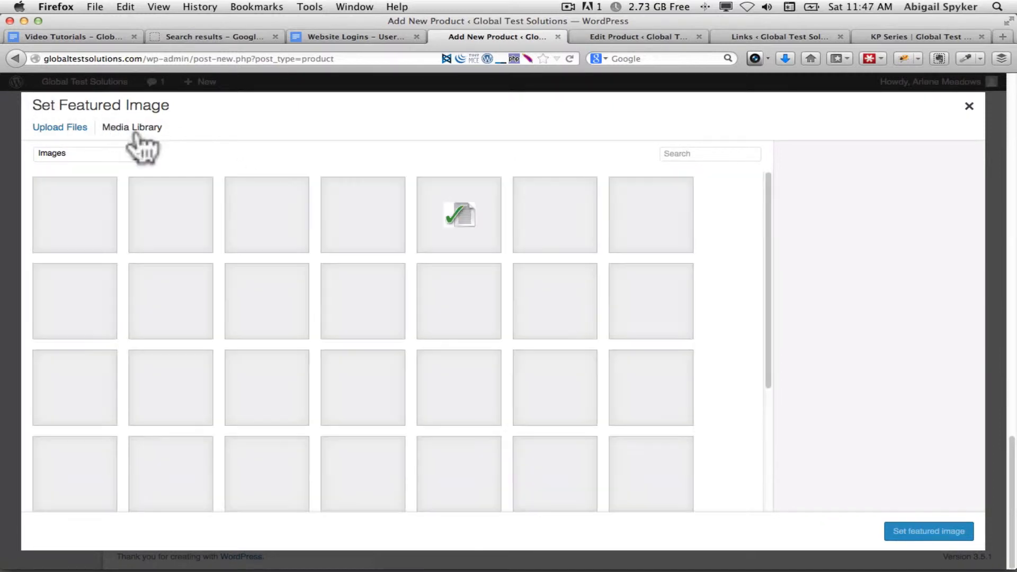
{"action": "left_click", "coordinate": [58, 128]}
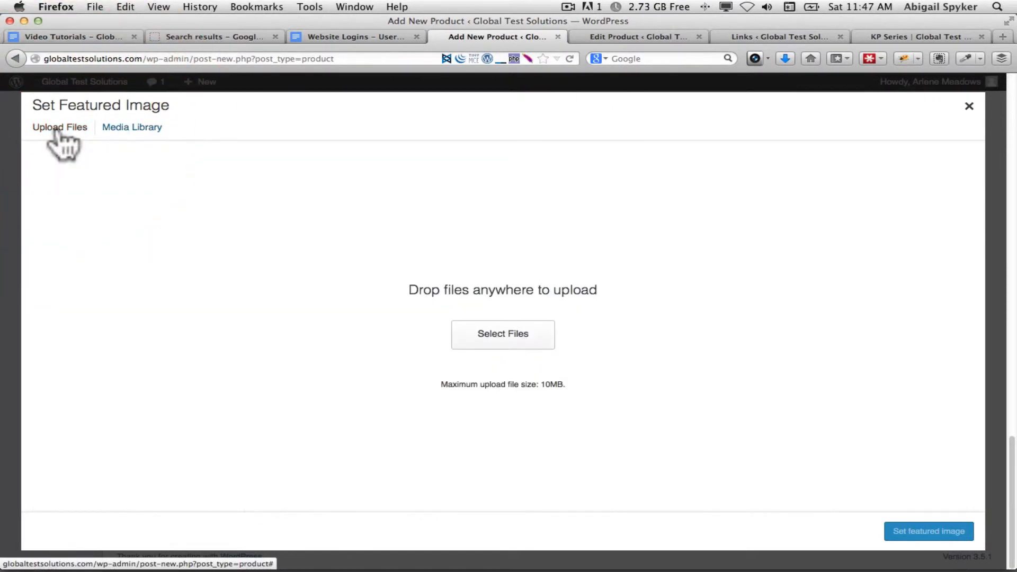
{"action": "left_click", "coordinate": [132, 127]}
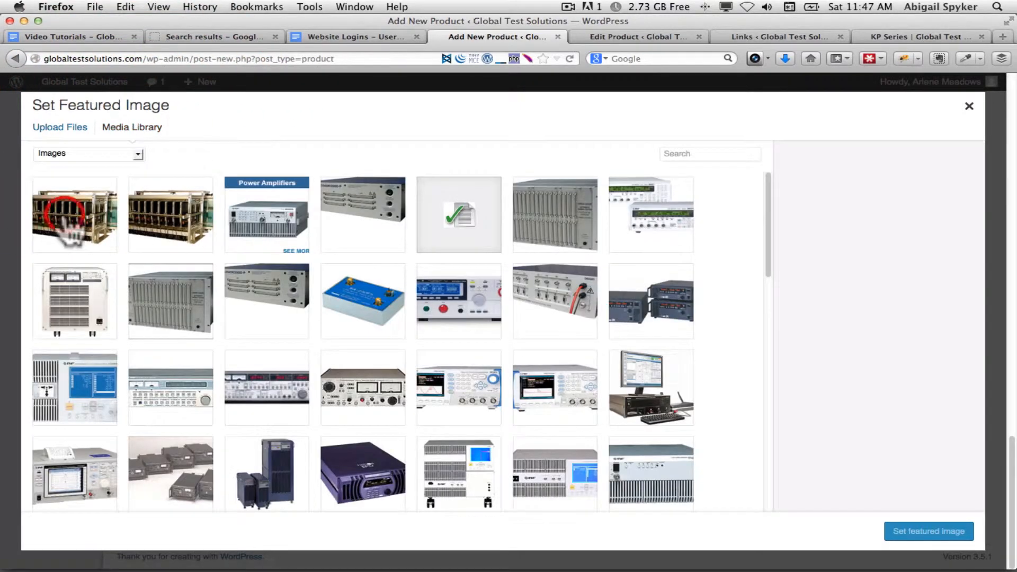
{"action": "left_click", "coordinate": [80, 241]}
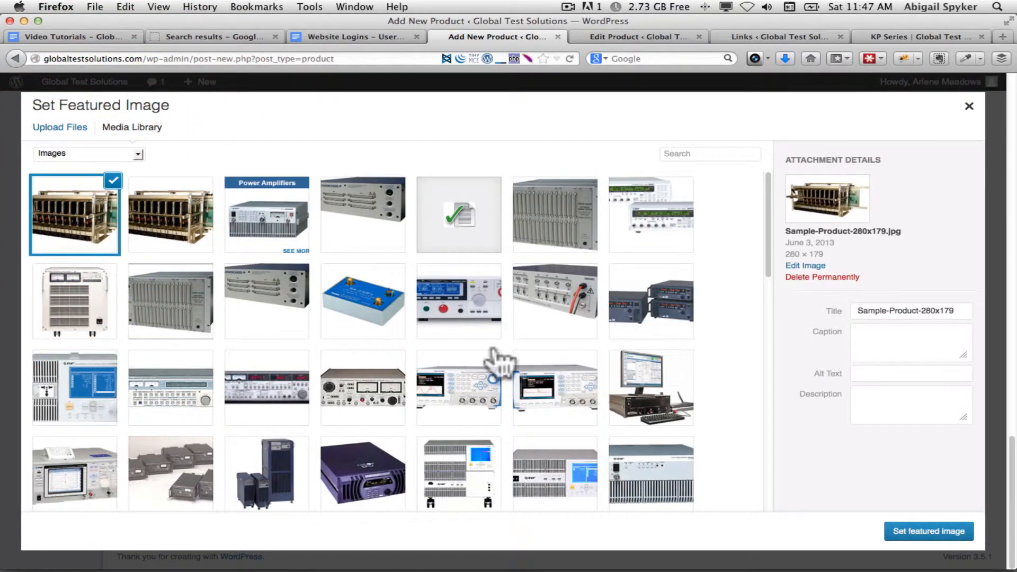
{"action": "left_click", "coordinate": [937, 532]}
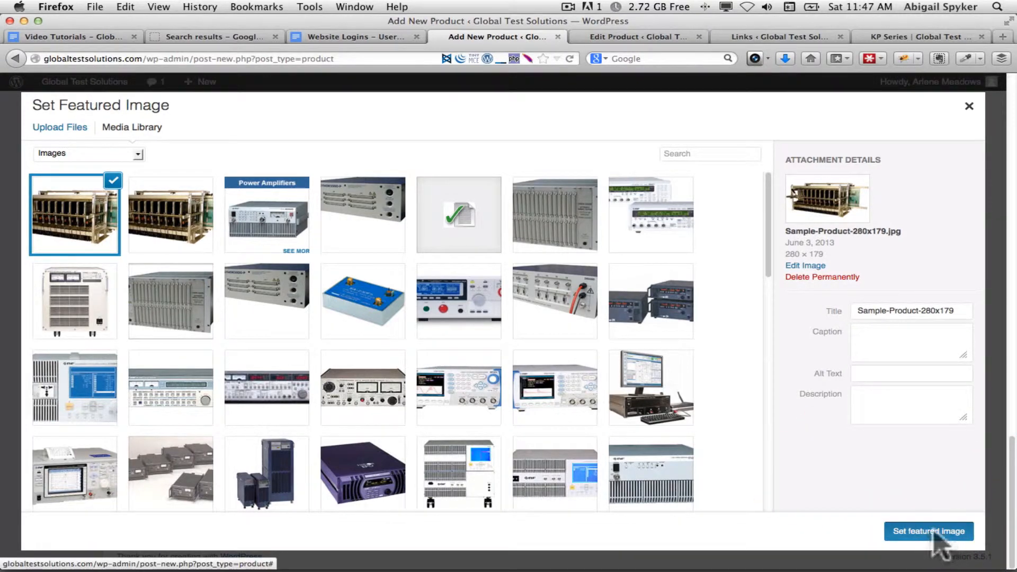
Review the product's featured image, descriptions and category list, and publish the New Tester product.
{"action": "scroll", "coordinate": [896, 433], "scroll_direction": "down", "scroll_amount": 2}
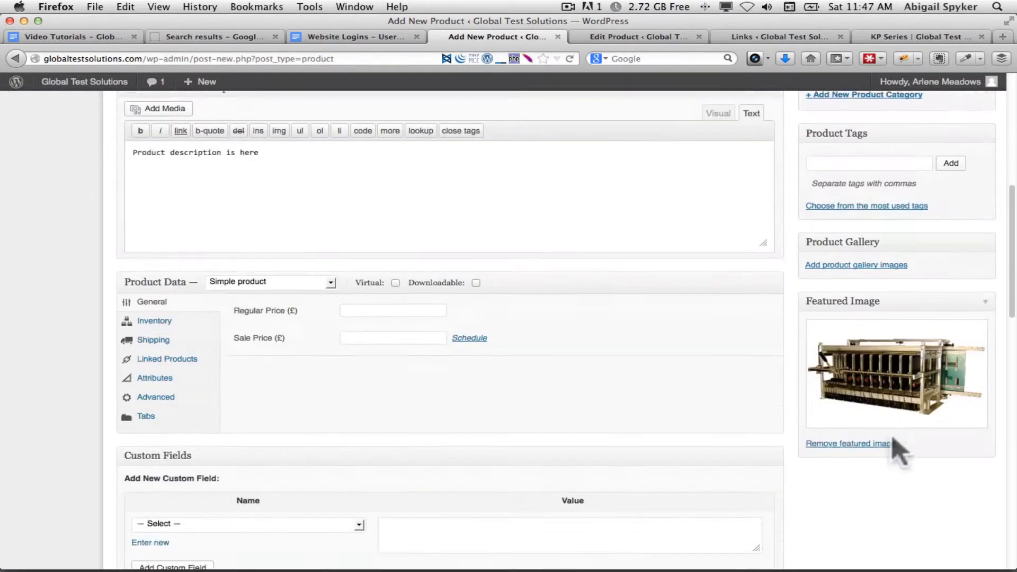
{"action": "scroll", "coordinate": [896, 443], "scroll_direction": "up", "scroll_amount": 10}
{"action": "scroll", "coordinate": [850, 350], "scroll_direction": "down", "scroll_amount": 2}
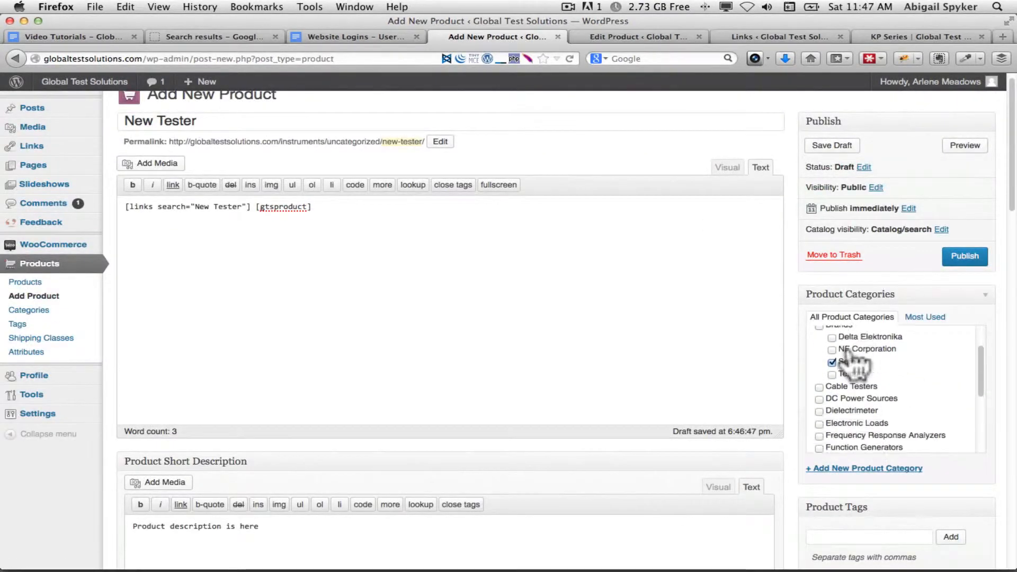
{"action": "scroll", "coordinate": [851, 360], "scroll_direction": "down", "scroll_amount": 3}
{"action": "left_click", "coordinate": [965, 256]}
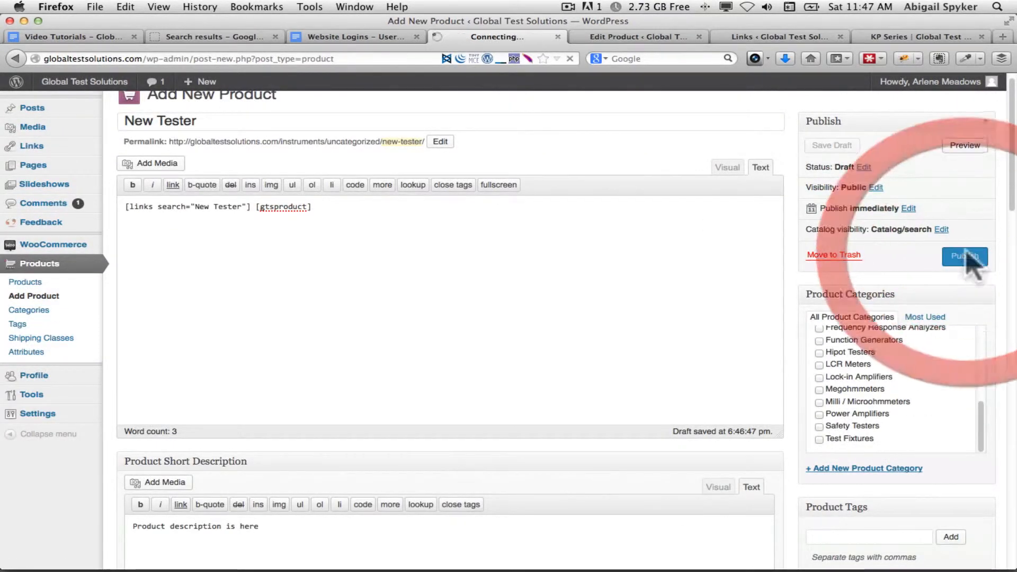
{"action": "scroll", "coordinate": [469, 156], "scroll_direction": "up", "scroll_amount": 1}
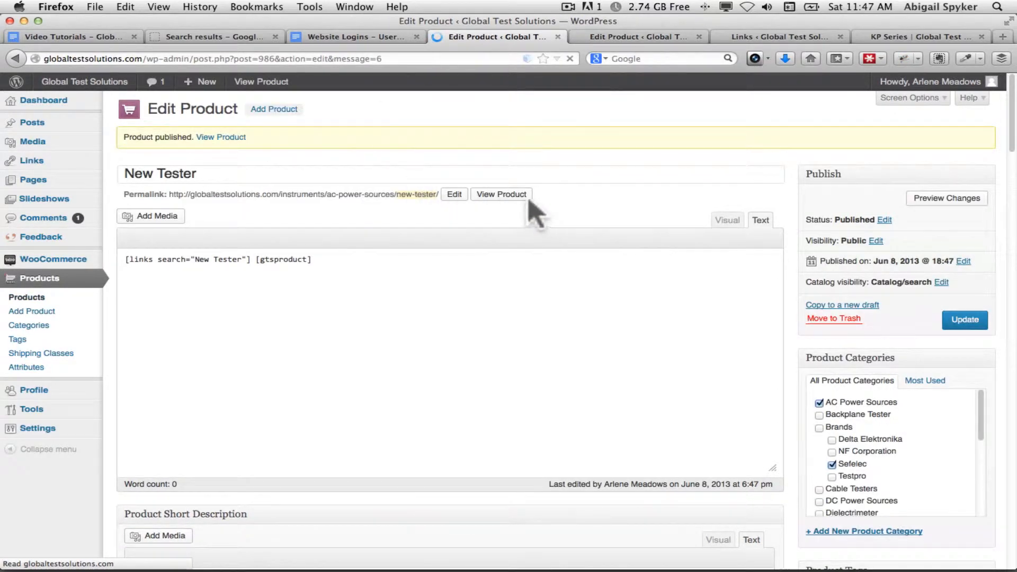
View the New Tester product on the live site, enlarge its image and close the enlarged view.
{"action": "left_click", "coordinate": [509, 196]}
{"action": "left_click", "coordinate": [563, 37]}
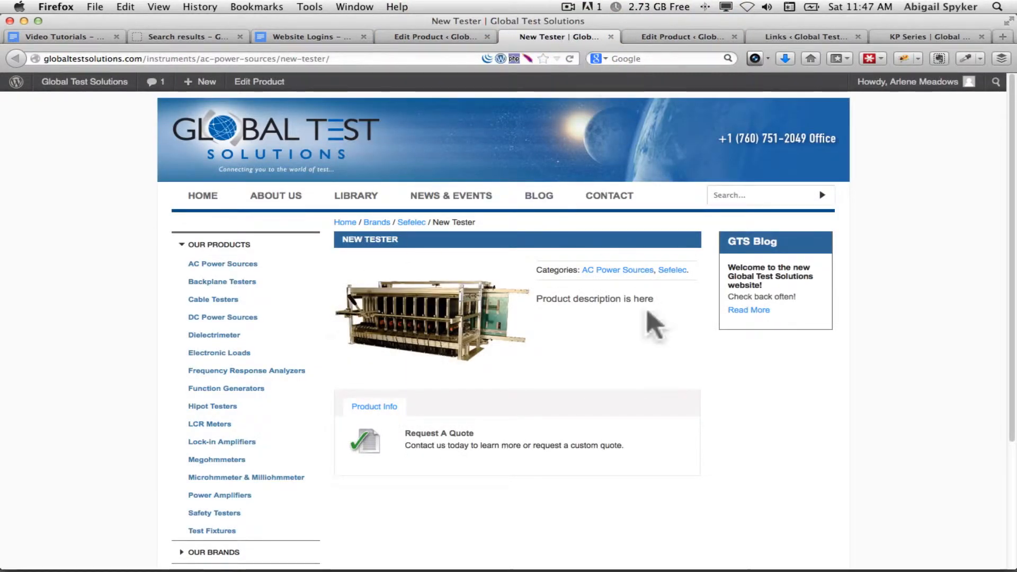
{"action": "left_click", "coordinate": [439, 324]}
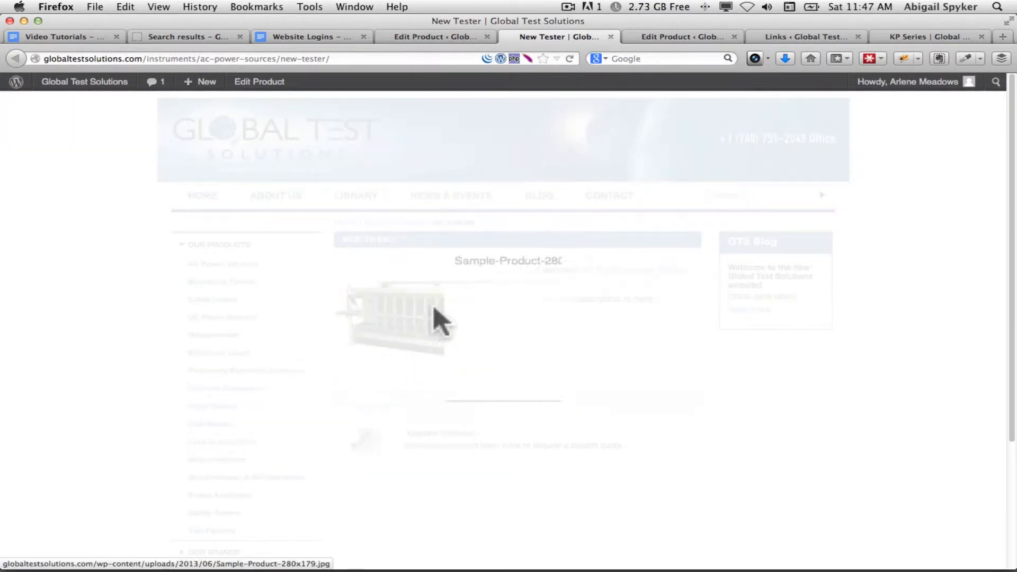
{"action": "left_click", "coordinate": [625, 268]}
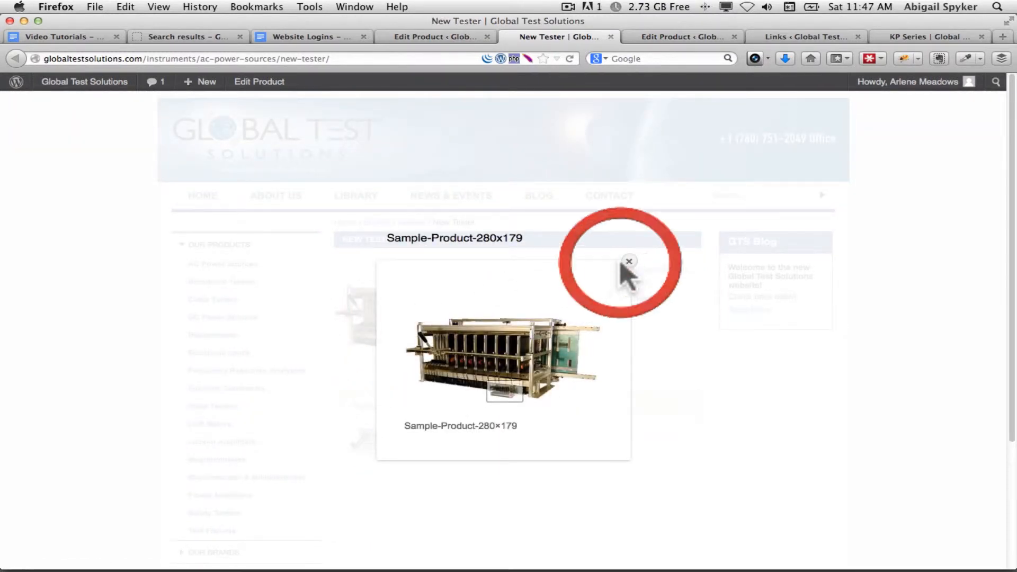
{"action": "left_click", "coordinate": [629, 263]}
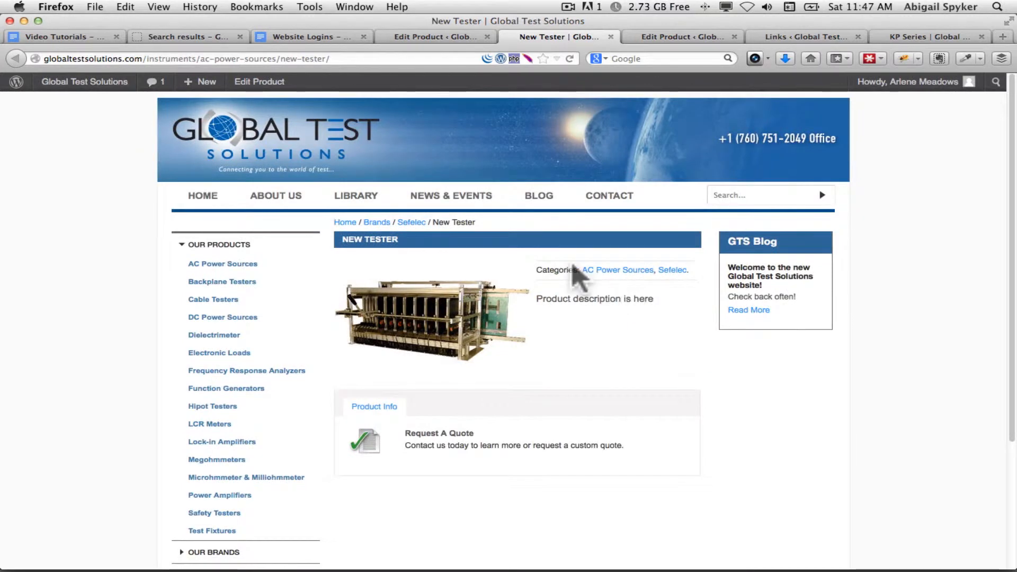
Open the live AC Power Sources category page and check the New Tester entry in the product list.
{"action": "left_click", "coordinate": [616, 270]}
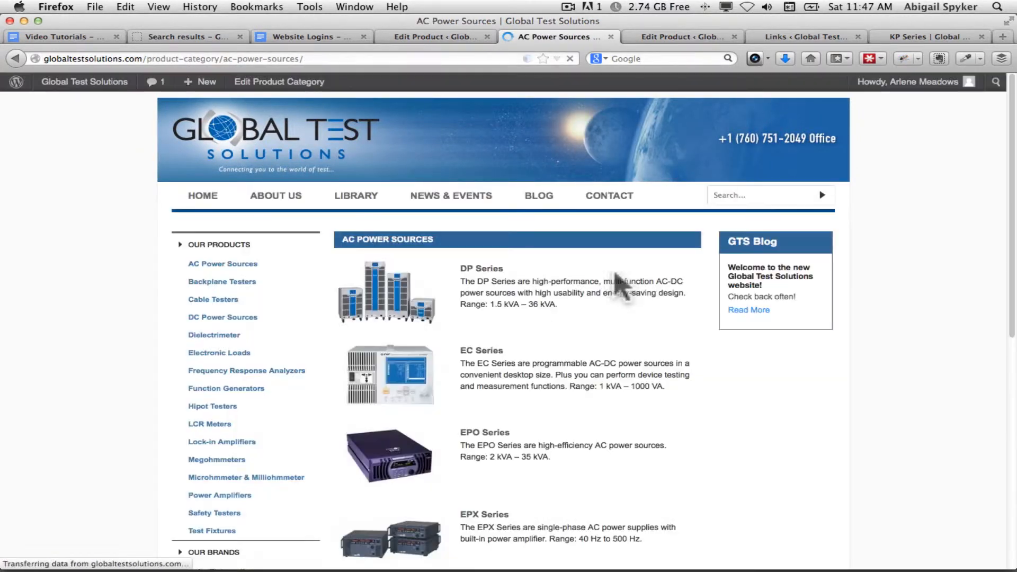
{"action": "scroll", "coordinate": [602, 332], "scroll_direction": "down", "scroll_amount": 10}
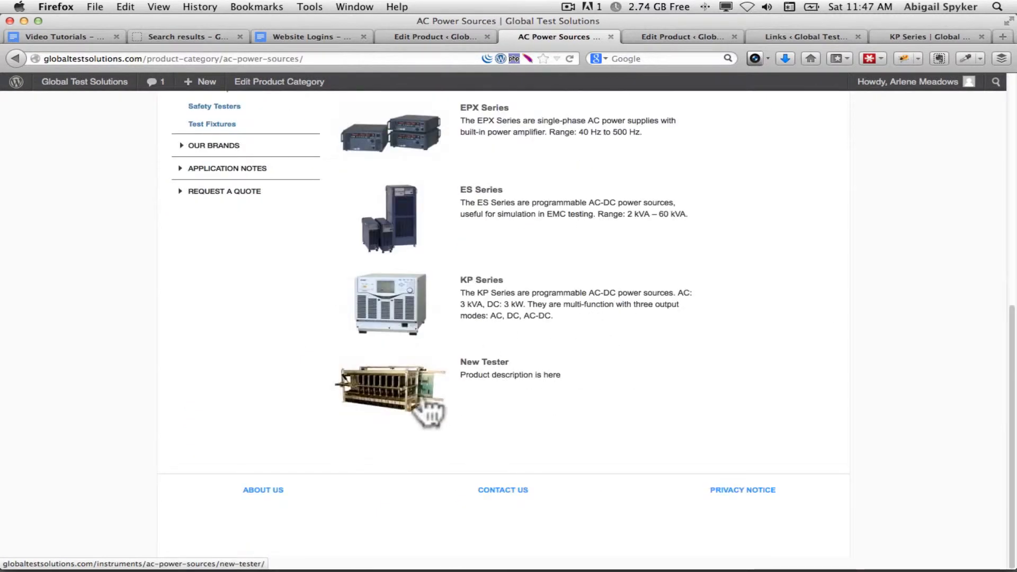
{"action": "scroll", "coordinate": [323, 322], "scroll_direction": "up", "scroll_amount": 2}
{"action": "scroll", "coordinate": [313, 329], "scroll_direction": "up", "scroll_amount": 6}
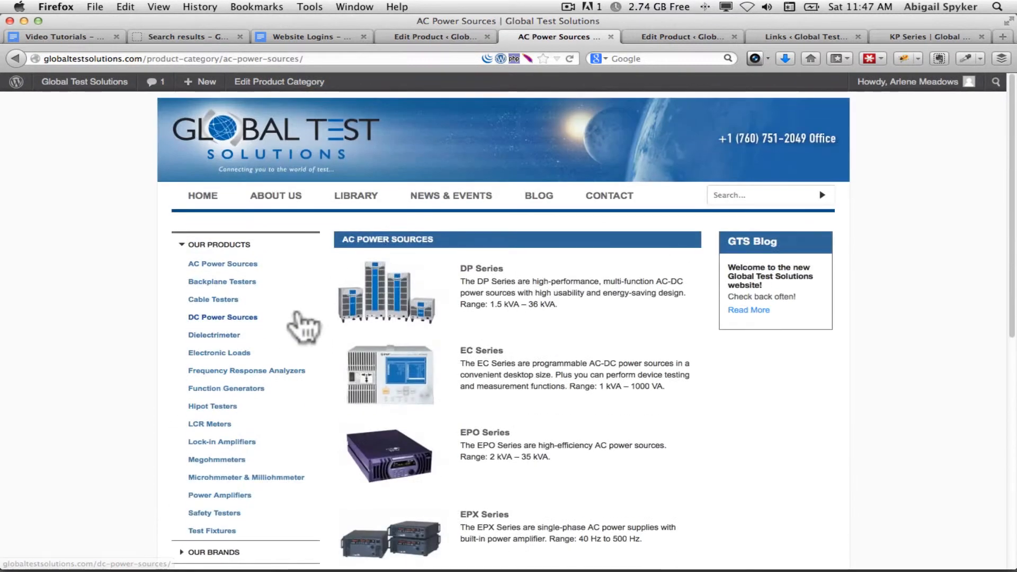
Open the live Sefelec brand page, find New Tester in its product list and view its product page.
{"action": "scroll", "coordinate": [295, 331], "scroll_direction": "down", "scroll_amount": 8}
{"action": "left_click", "coordinate": [220, 146]}
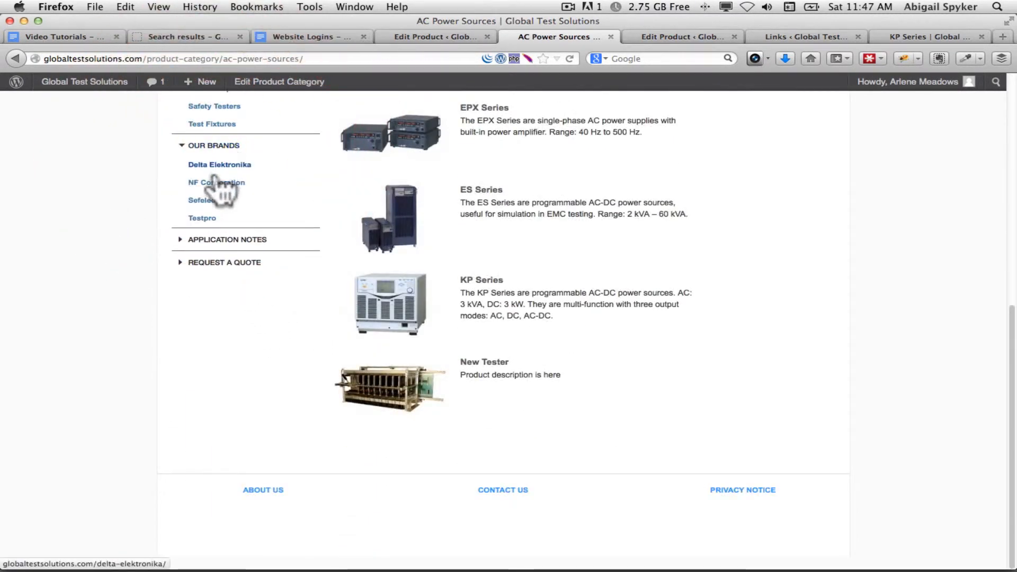
{"action": "left_click", "coordinate": [201, 201]}
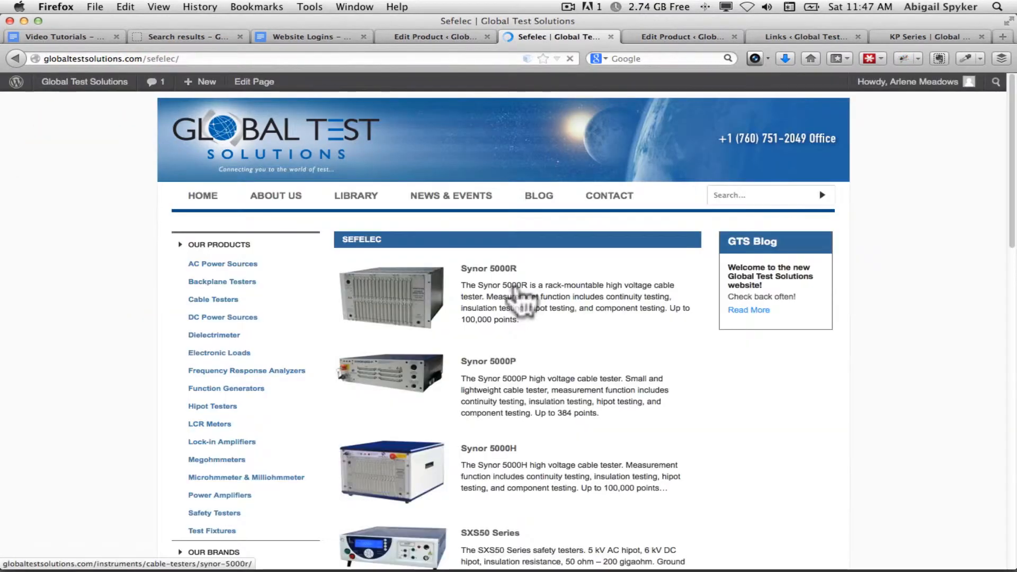
{"action": "scroll", "coordinate": [521, 301], "scroll_direction": "down", "scroll_amount": 10}
{"action": "scroll", "coordinate": [519, 296], "scroll_direction": "down", "scroll_amount": 3}
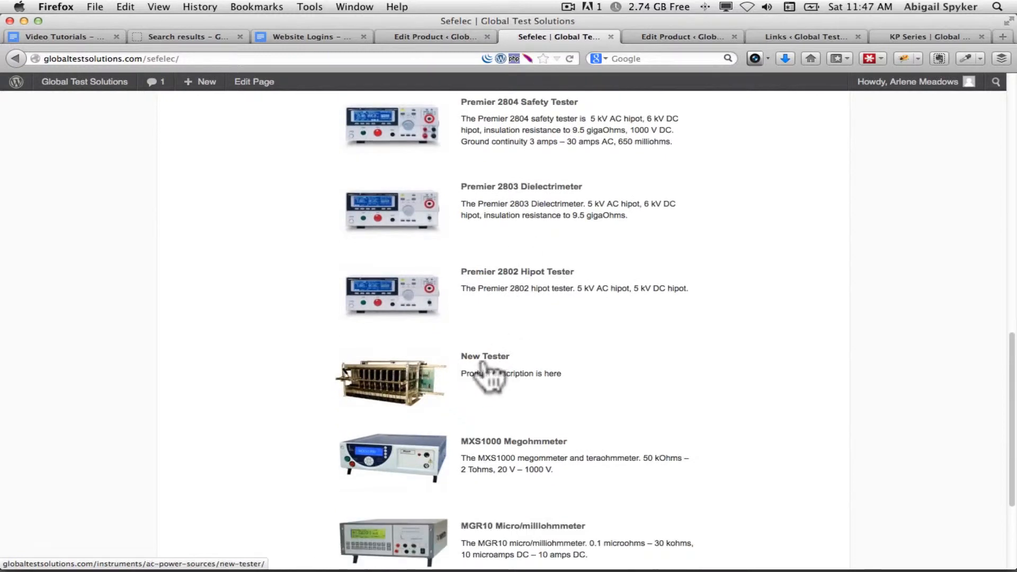
{"action": "left_click", "coordinate": [487, 358]}
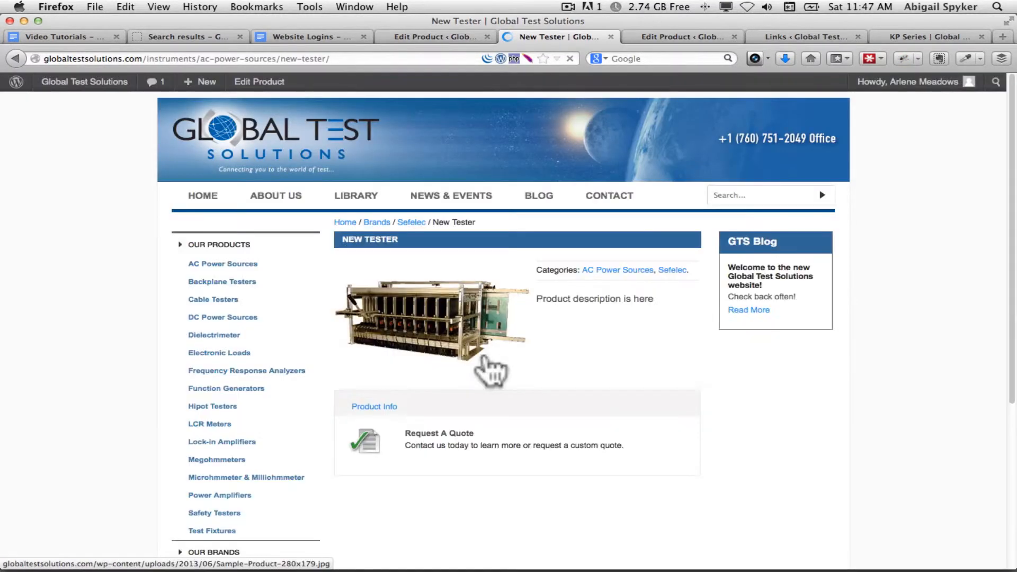
Examine the Tabs settings in New Tester's product data and compare them with the live product page.
{"action": "left_click", "coordinate": [435, 36]}
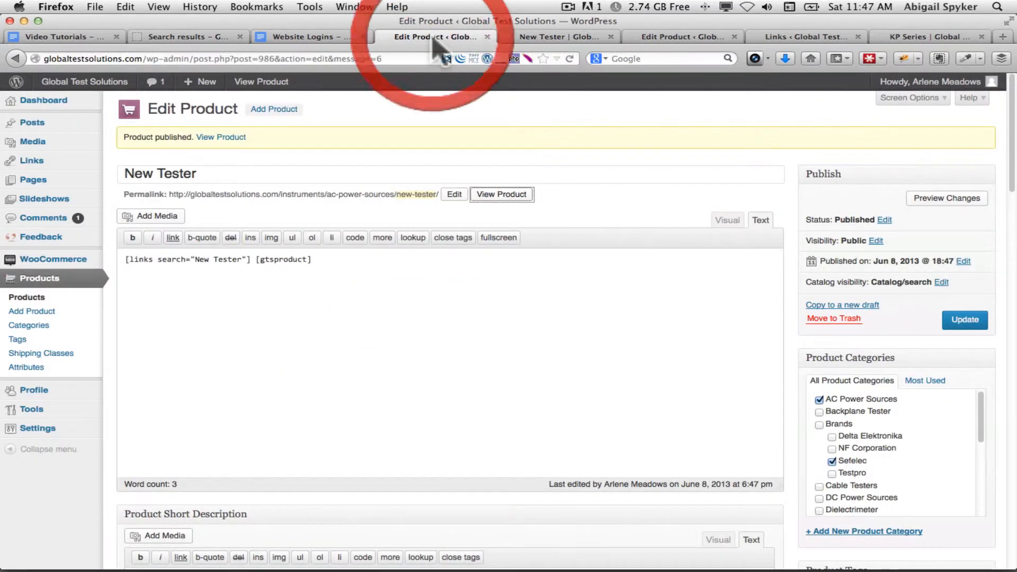
{"action": "scroll", "coordinate": [360, 297], "scroll_direction": "down", "scroll_amount": 7}
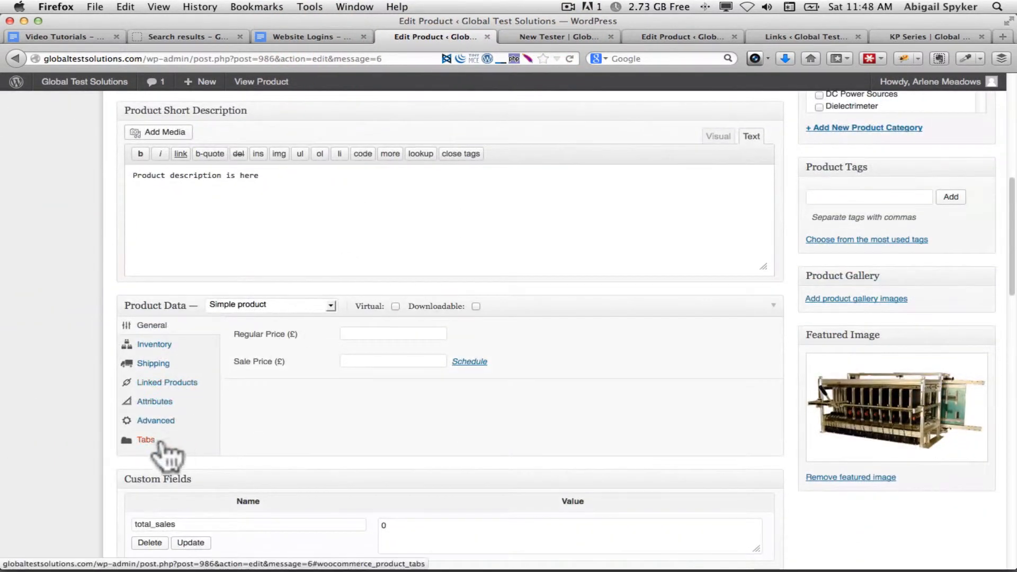
{"action": "left_click", "coordinate": [145, 440]}
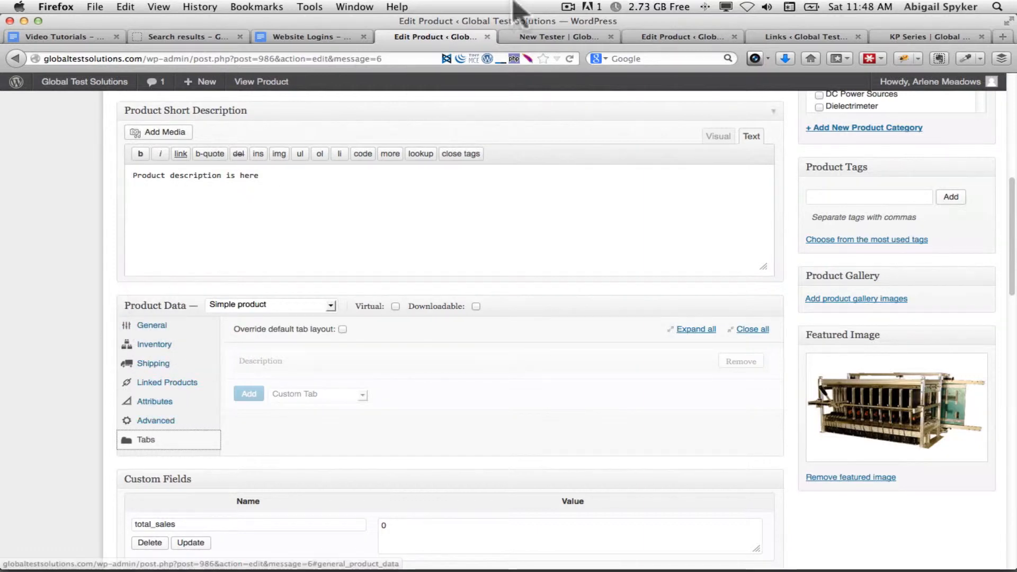
{"action": "left_click", "coordinate": [561, 37]}
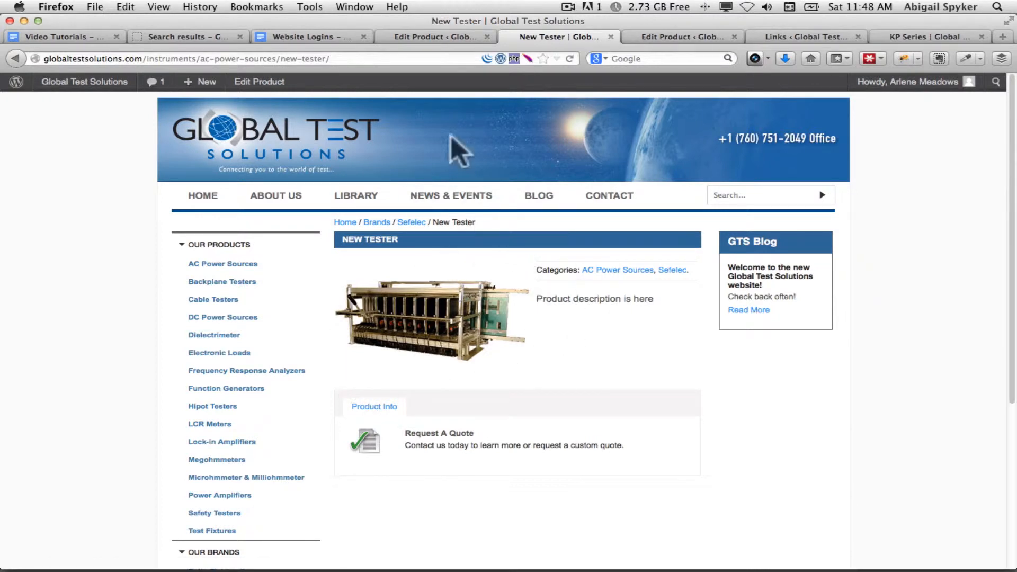
Move the New Tester product to the trash from its edit page.
{"action": "left_click", "coordinate": [429, 38]}
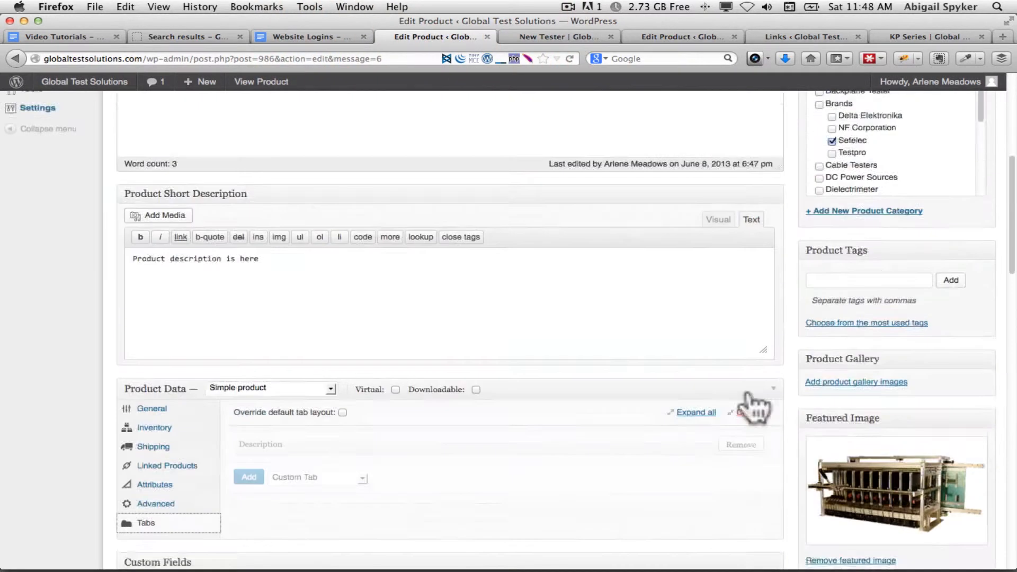
{"action": "scroll", "coordinate": [755, 408], "scroll_direction": "up", "scroll_amount": 5}
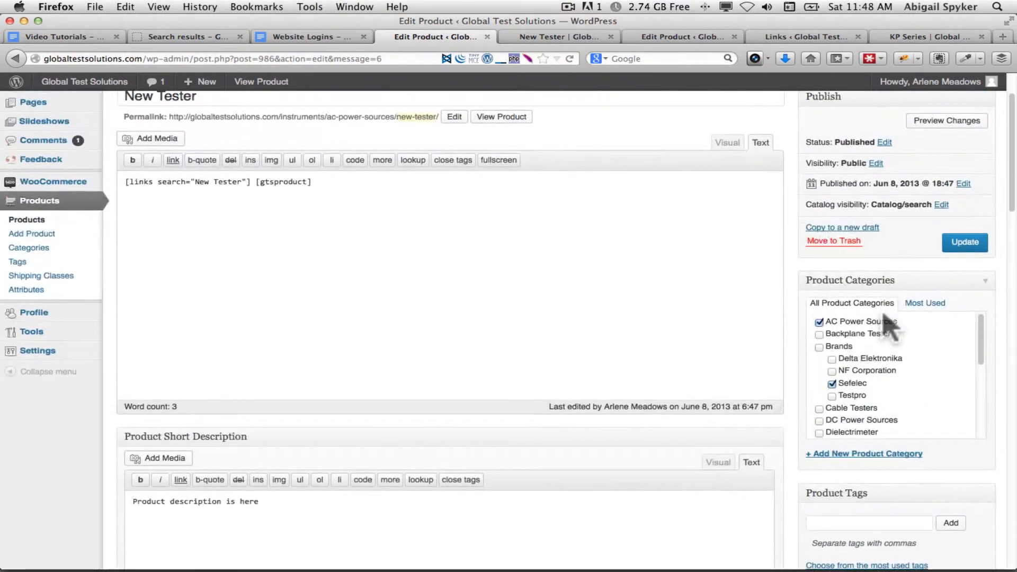
{"action": "left_click", "coordinate": [837, 242]}
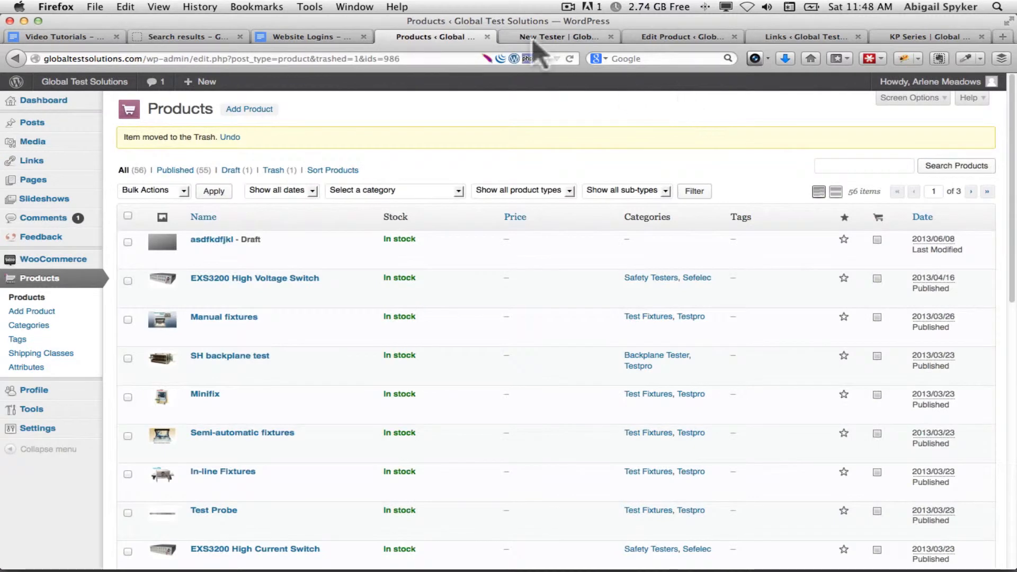
Check the Video Tutorials notes document for the listed topics, and glance at the Drive search results.
{"action": "left_click", "coordinate": [64, 37]}
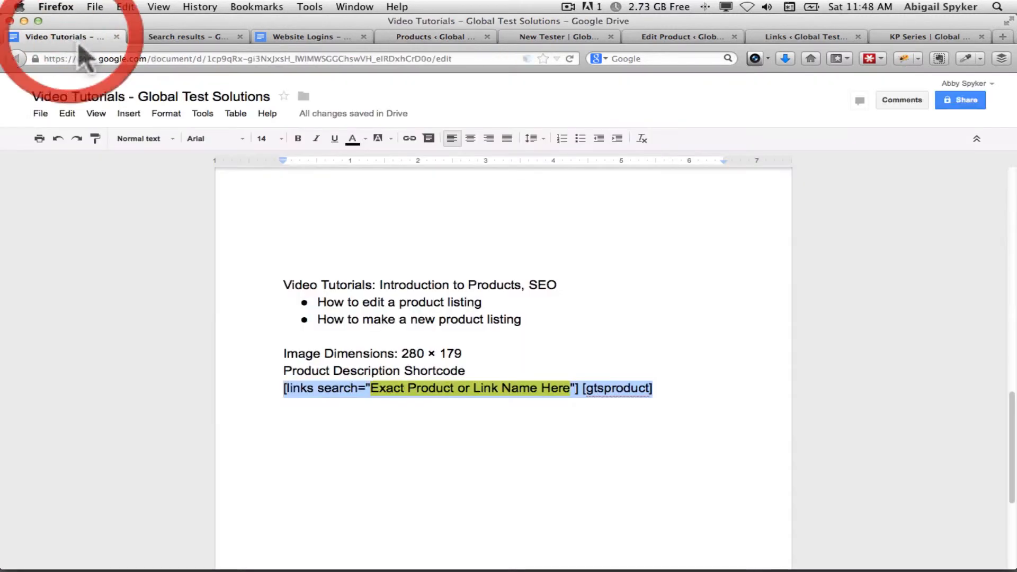
{"action": "left_click", "coordinate": [586, 346]}
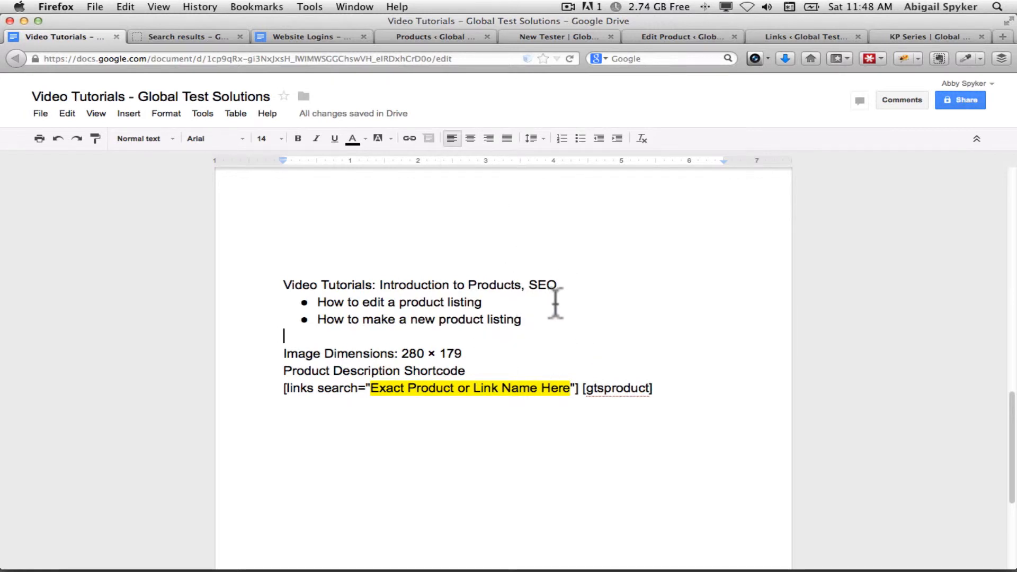
{"action": "left_click", "coordinate": [211, 38]}
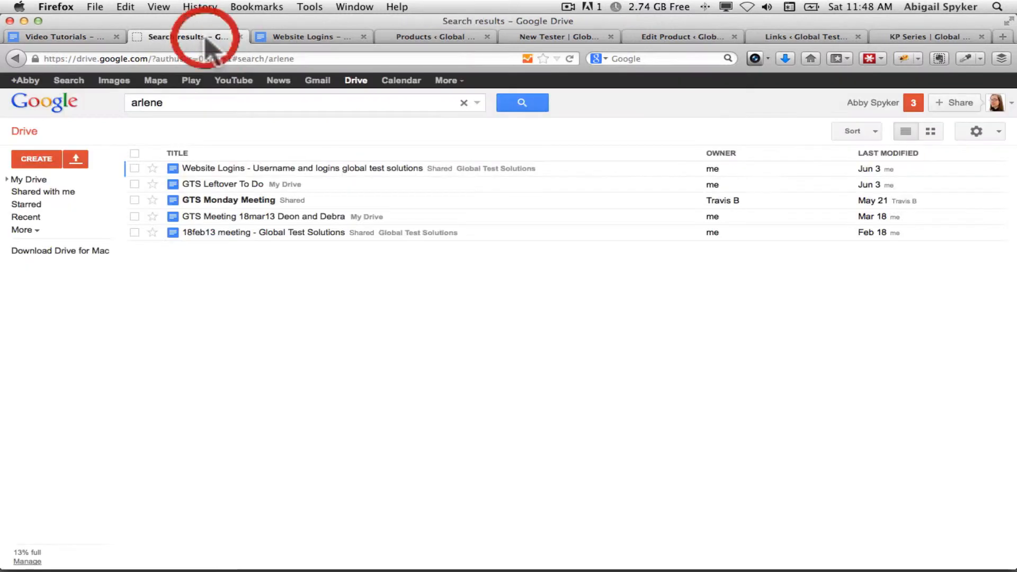
Open the asdfkdfjkl draft from the products list and look through its settings down to Page Links To.
{"action": "left_click", "coordinate": [426, 38]}
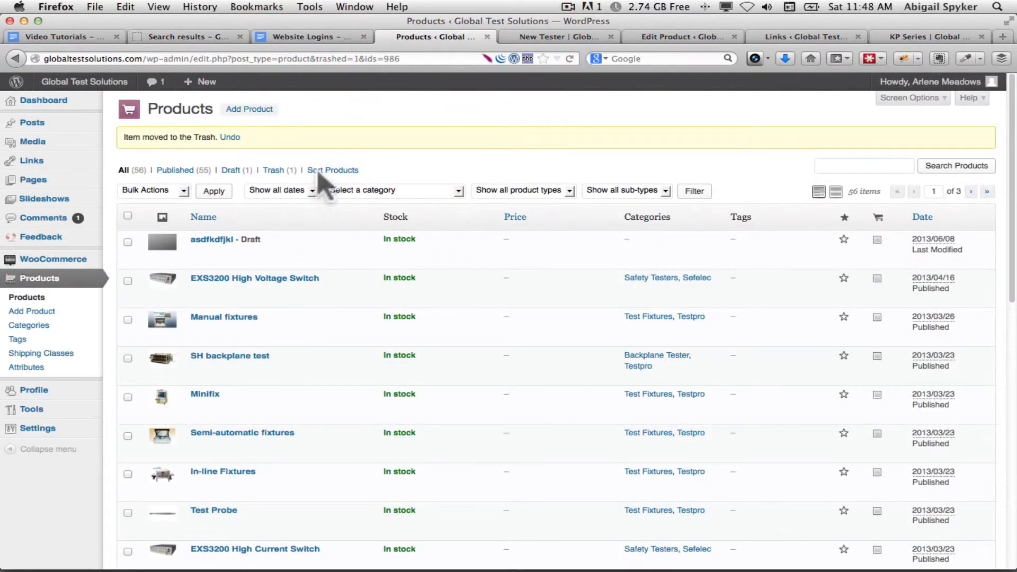
{"action": "left_click", "coordinate": [232, 251]}
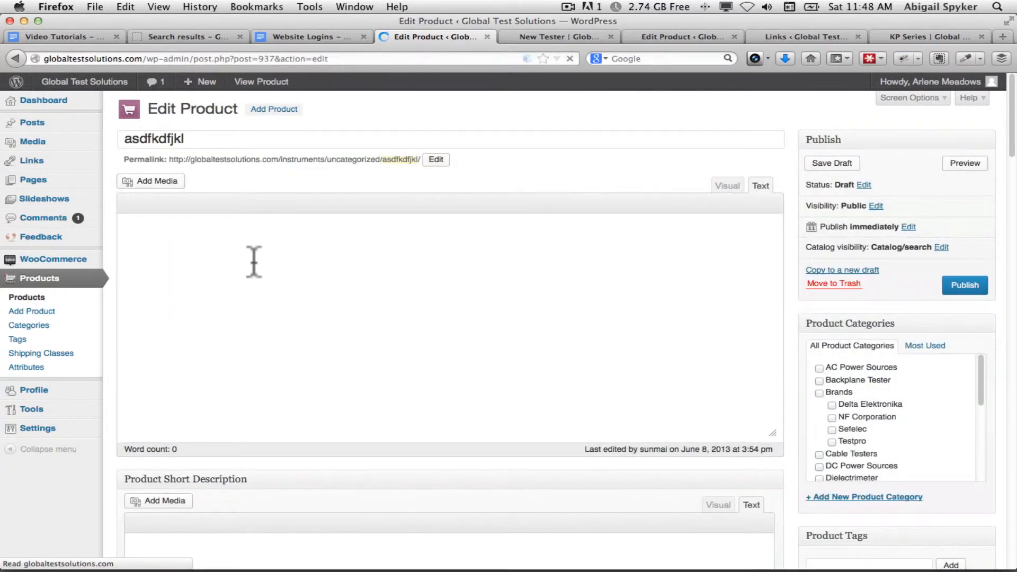
{"action": "scroll", "coordinate": [84, 450], "scroll_direction": "down", "scroll_amount": 15}
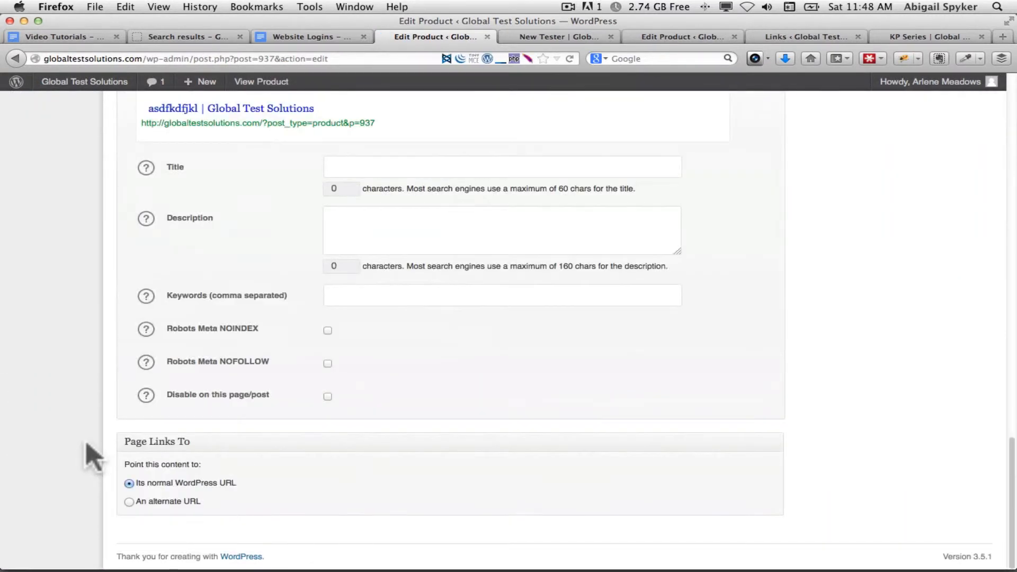
{"action": "scroll", "coordinate": [88, 448], "scroll_direction": "up", "scroll_amount": 6}
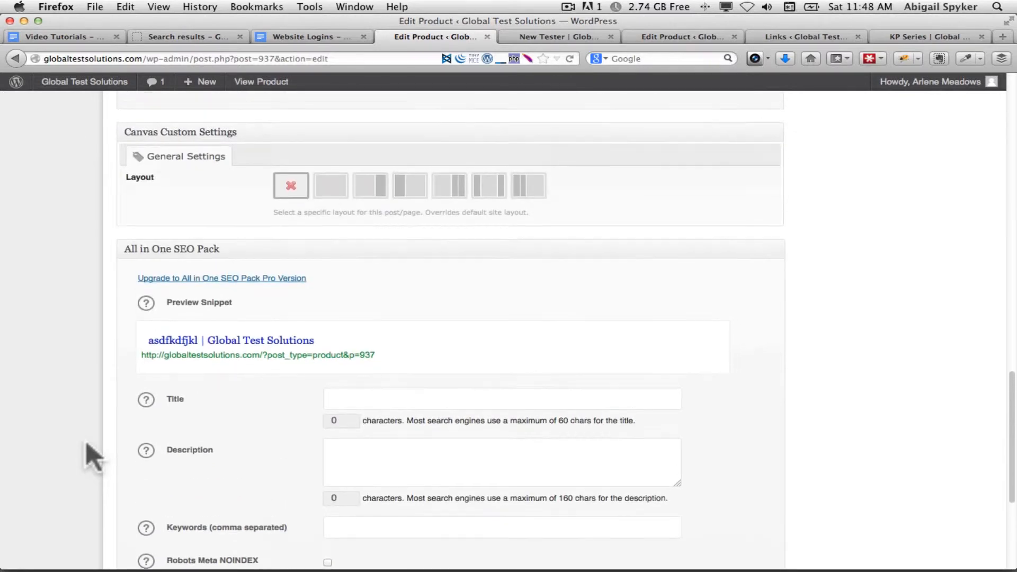
{"action": "scroll", "coordinate": [92, 457], "scroll_direction": "up", "scroll_amount": 8}
{"action": "scroll", "coordinate": [87, 455], "scroll_direction": "down", "scroll_amount": 8}
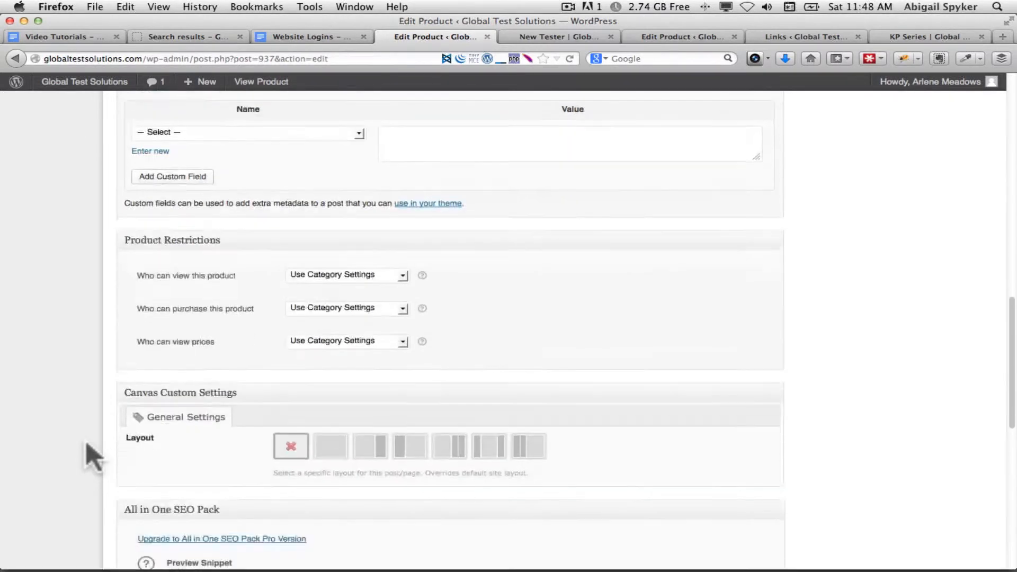
Examine the draft's All in One SEO Pack fields for title, description and keywords, and its product categories.
{"action": "scroll", "coordinate": [59, 371], "scroll_direction": "up", "scroll_amount": 20}
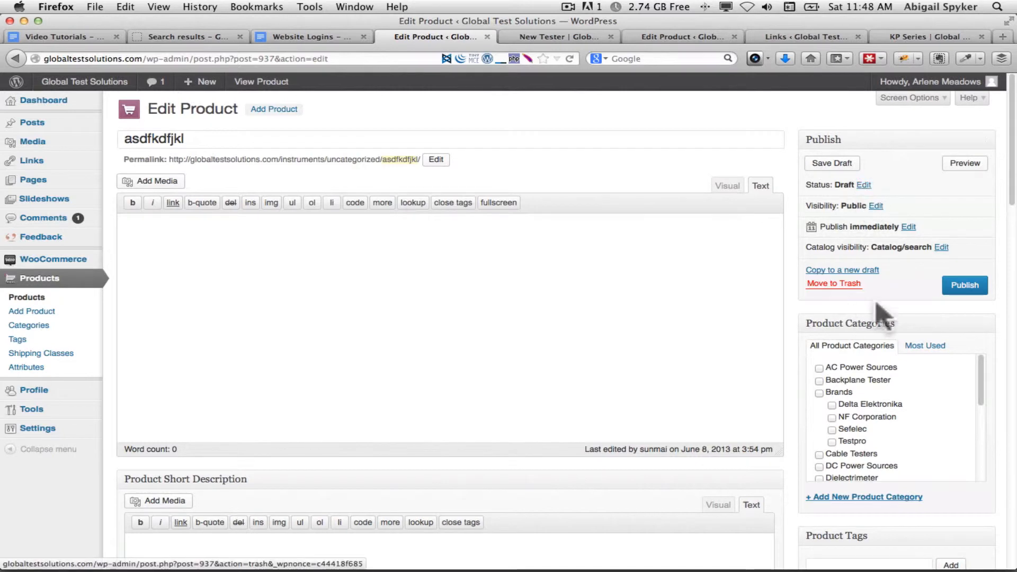
{"action": "scroll", "coordinate": [816, 398], "scroll_direction": "down", "scroll_amount": 20}
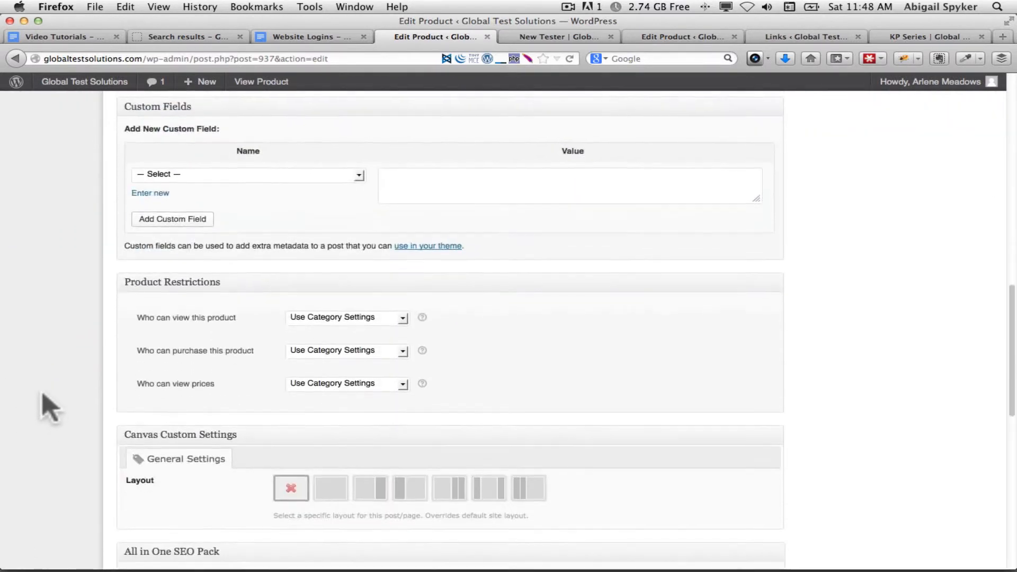
{"action": "scroll", "coordinate": [47, 398], "scroll_direction": "down", "scroll_amount": 5}
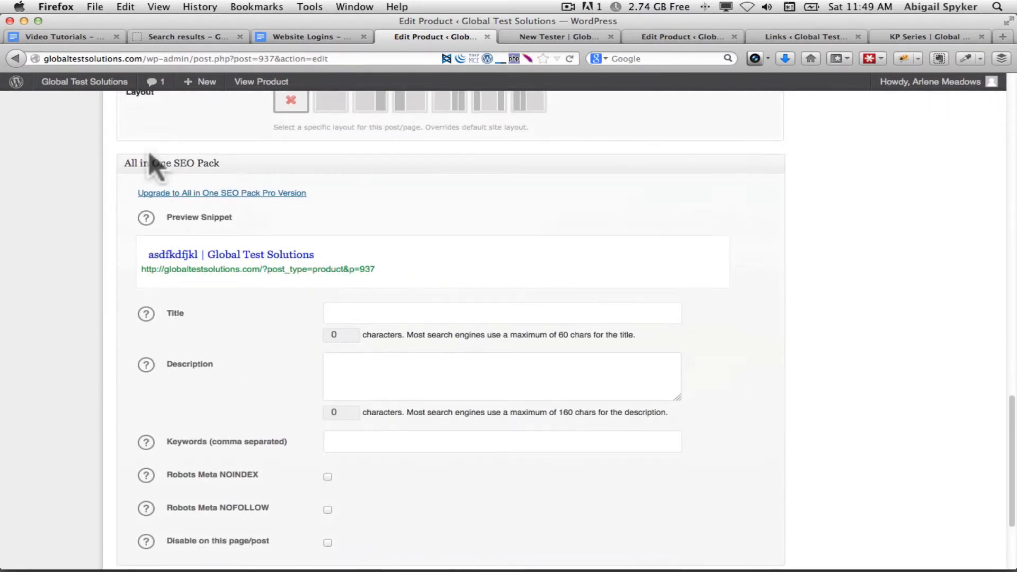
{"action": "left_click", "coordinate": [382, 316]}
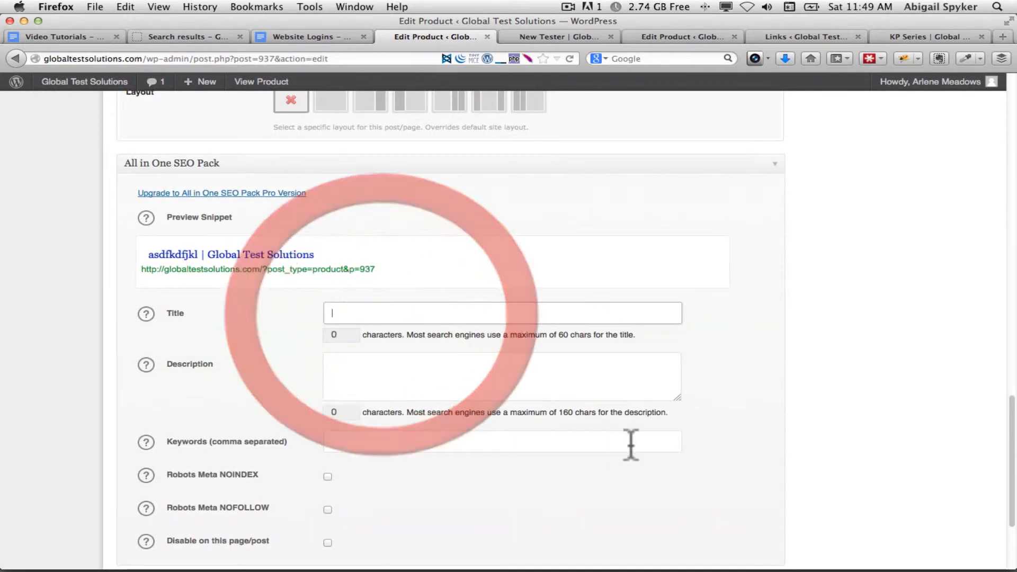
{"action": "scroll", "coordinate": [633, 448], "scroll_direction": "up", "scroll_amount": 15}
{"action": "scroll", "coordinate": [633, 456], "scroll_direction": "down", "scroll_amount": 5}
{"action": "scroll", "coordinate": [631, 451], "scroll_direction": "up", "scroll_amount": 7}
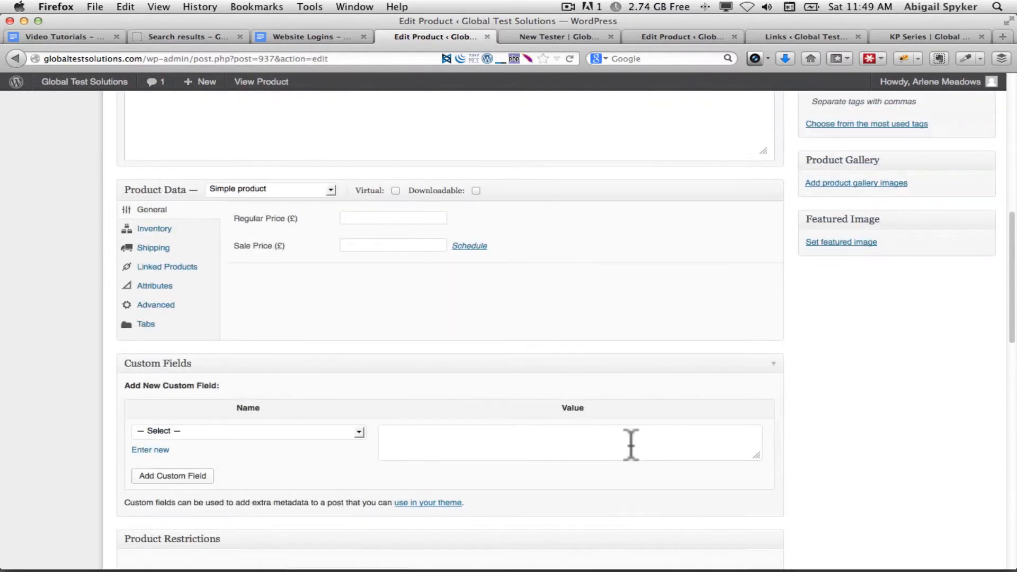
{"action": "scroll", "coordinate": [617, 431], "scroll_direction": "up", "scroll_amount": 15}
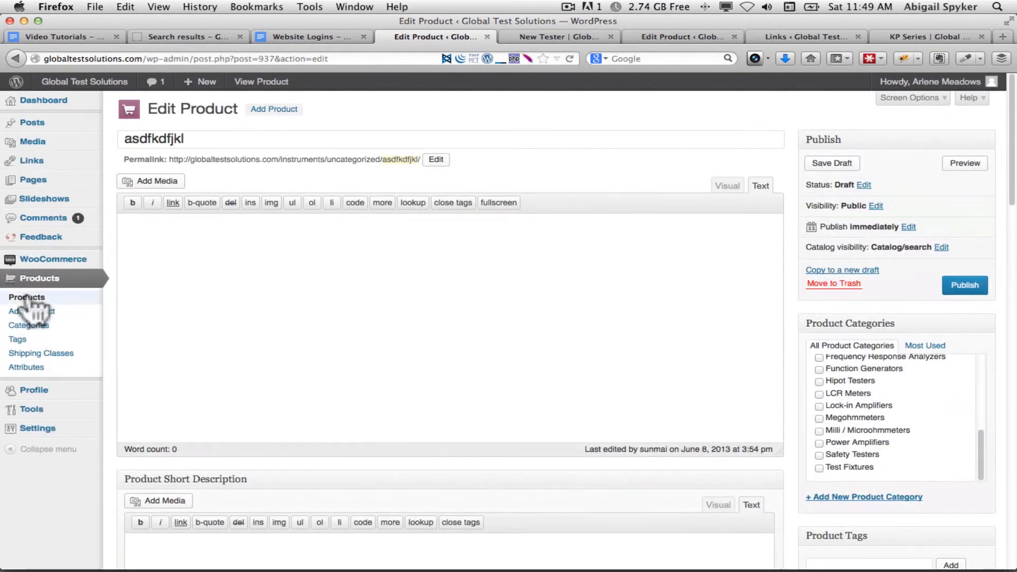
Open the Manual fixtures product for editing from the products list and review its title and product categories.
{"action": "left_click", "coordinate": [28, 299]}
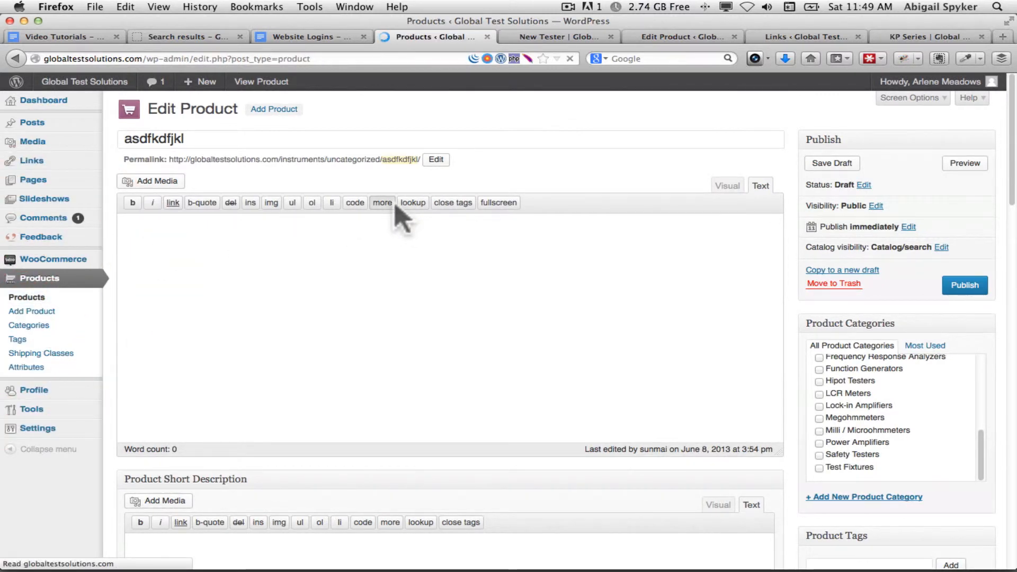
{"action": "left_click", "coordinate": [225, 282]}
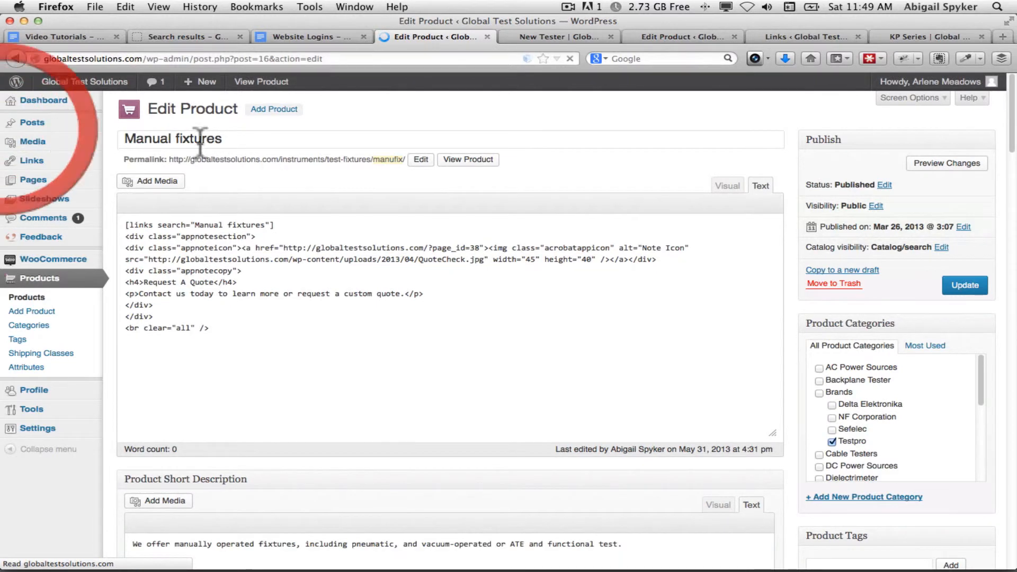
{"action": "triple_click", "coordinate": [253, 139]}
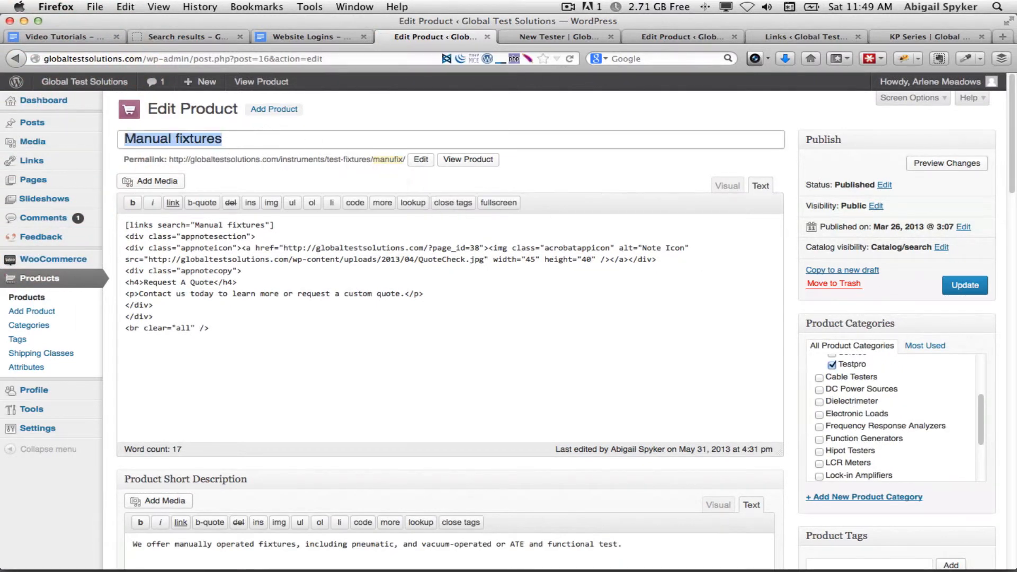
{"action": "scroll", "coordinate": [878, 392], "scroll_direction": "up", "scroll_amount": 2}
{"action": "scroll", "coordinate": [886, 403], "scroll_direction": "up", "scroll_amount": 1}
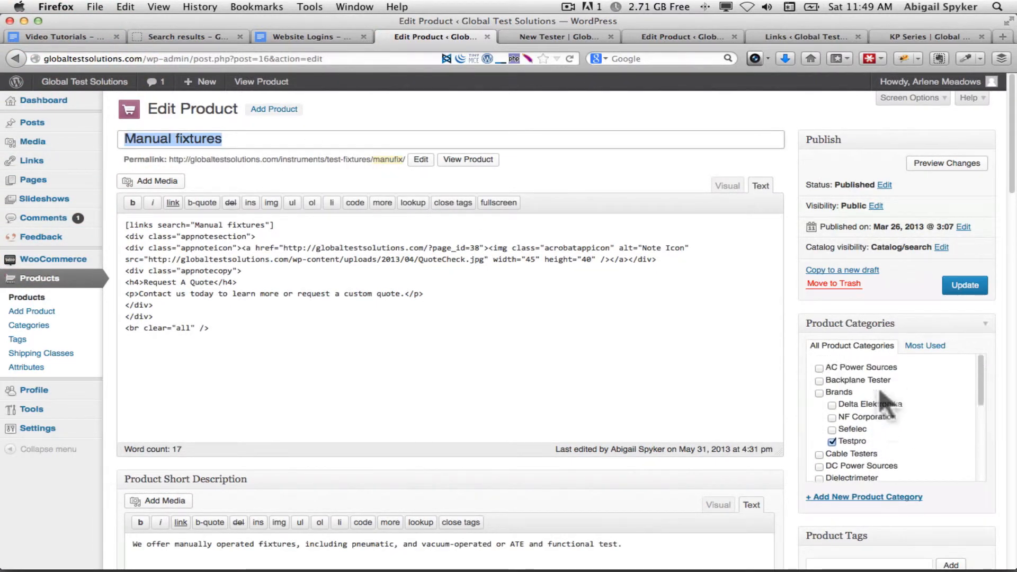
Set the All in One SEO Pack keywords of Manual fixtures to "Testpro, Manual fixtures, testing".
{"action": "scroll", "coordinate": [799, 193], "scroll_direction": "down", "scroll_amount": 15}
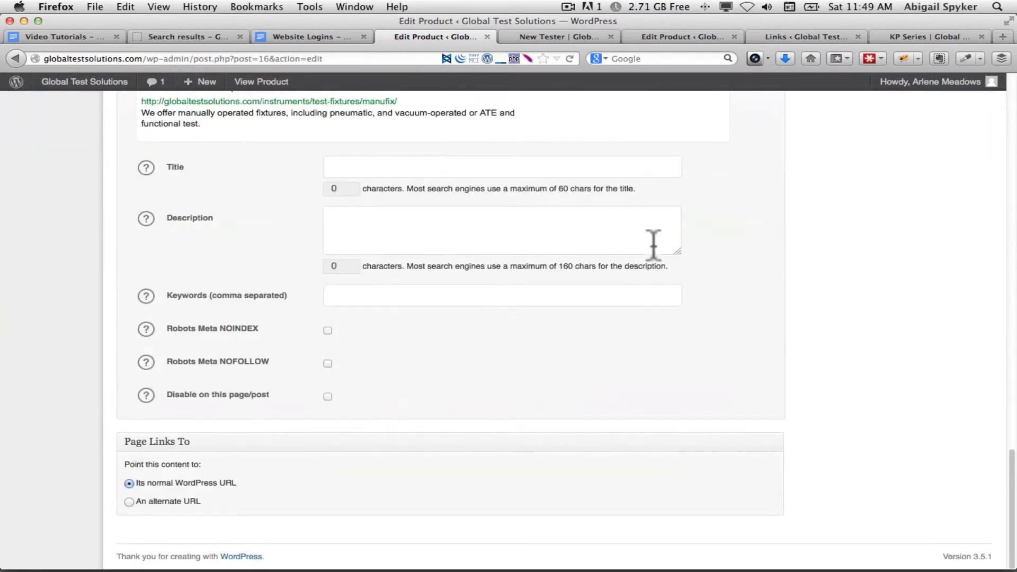
{"action": "left_click", "coordinate": [409, 297]}
{"action": "type", "text": "T"}
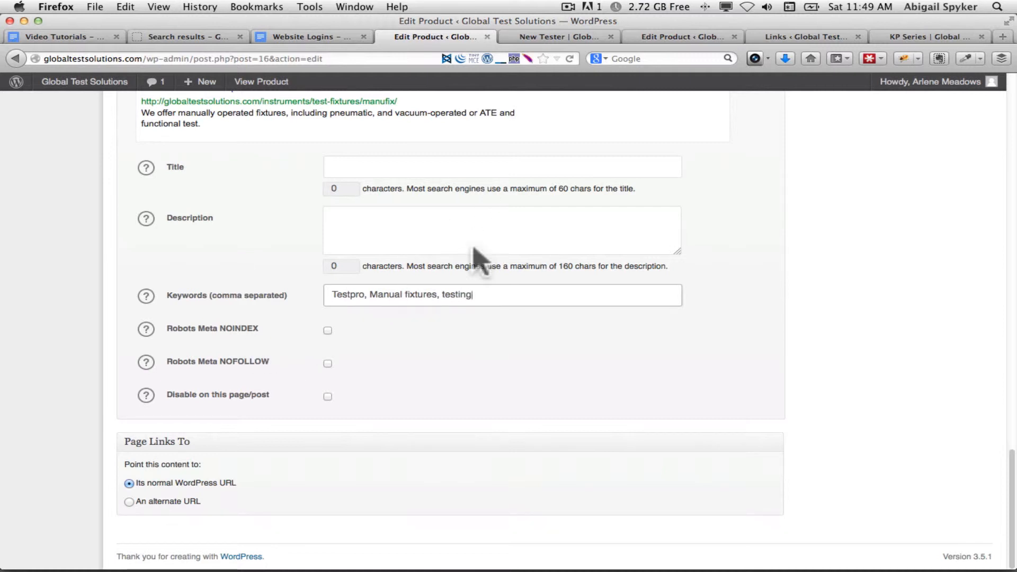
{"action": "left_click", "coordinate": [411, 229]}
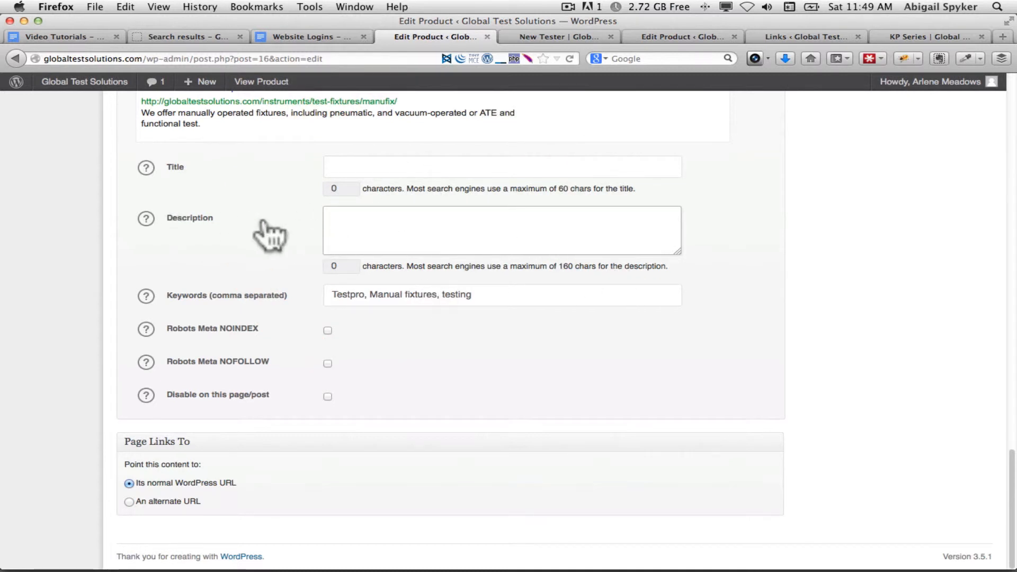
Preview the Manual fixtures product page with its changes, and return to its edit page.
{"action": "scroll", "coordinate": [404, 169], "scroll_direction": "up", "scroll_amount": 5}
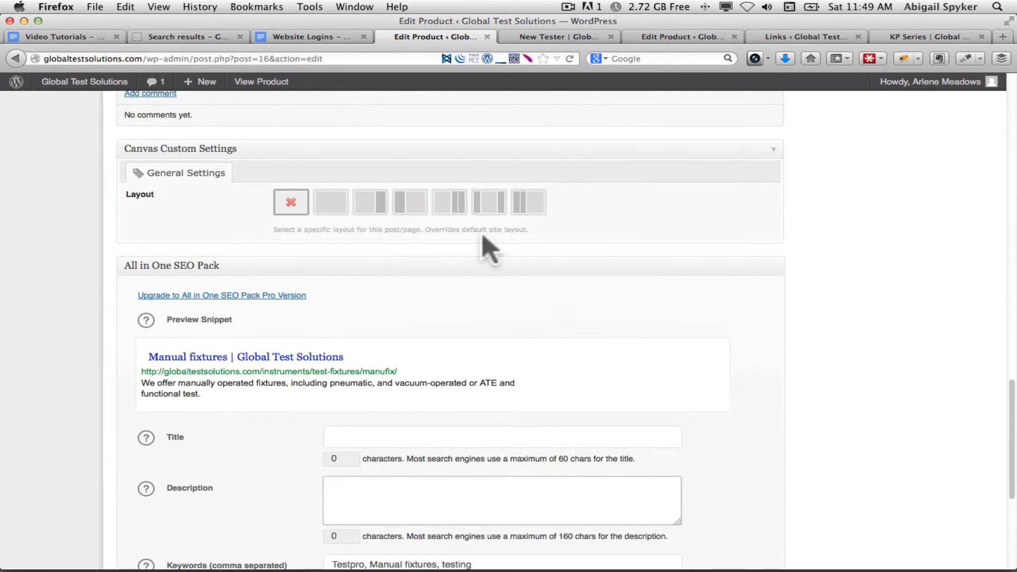
{"action": "scroll", "coordinate": [454, 193], "scroll_direction": "up", "scroll_amount": 15}
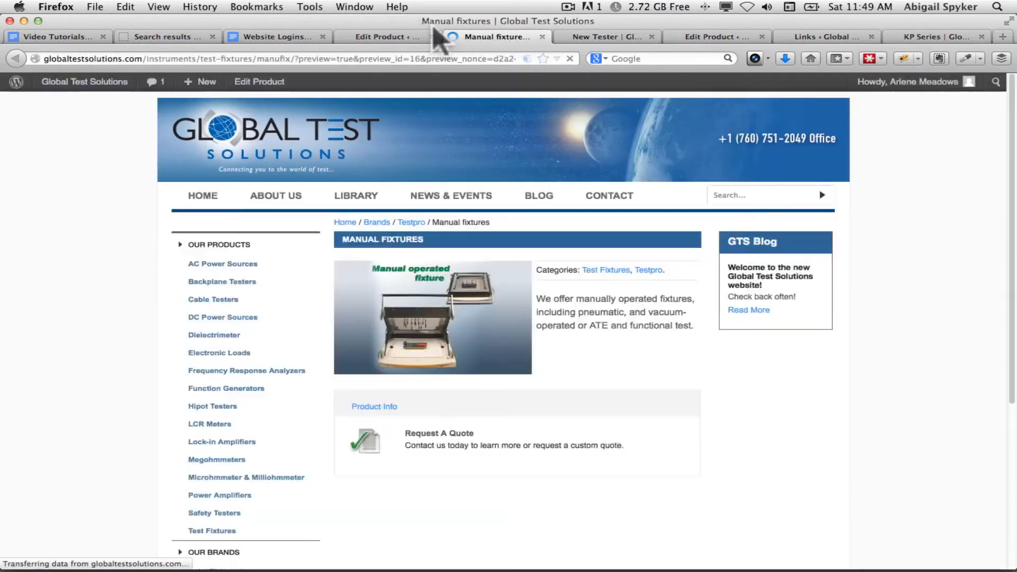
{"action": "left_click", "coordinate": [389, 41]}
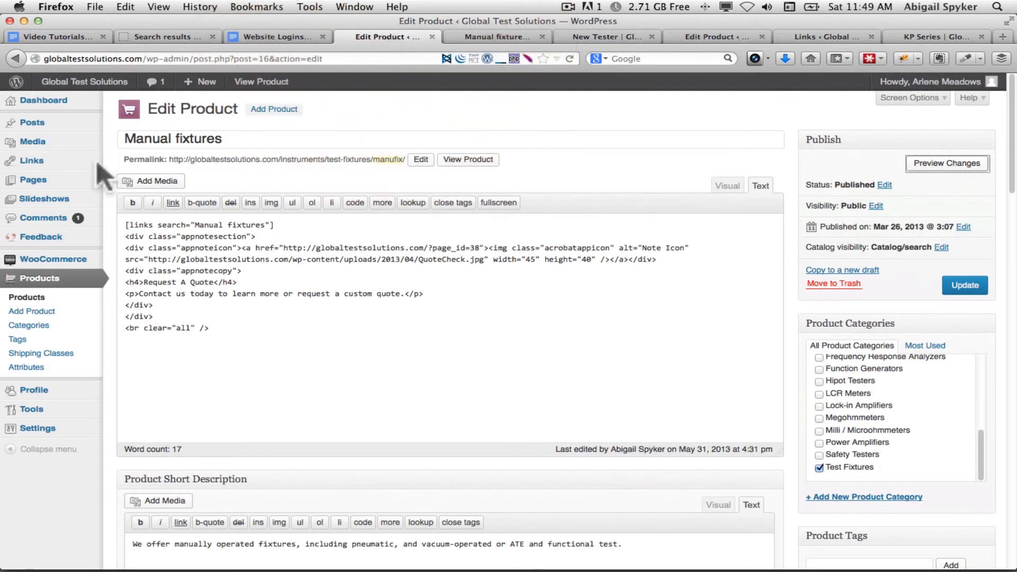
Go to the site's list of pages, find the Home page by searching for "home", and open it for editing.
{"action": "mouse_move", "coordinate": [45, 188]}
{"action": "left_click", "coordinate": [131, 182]}
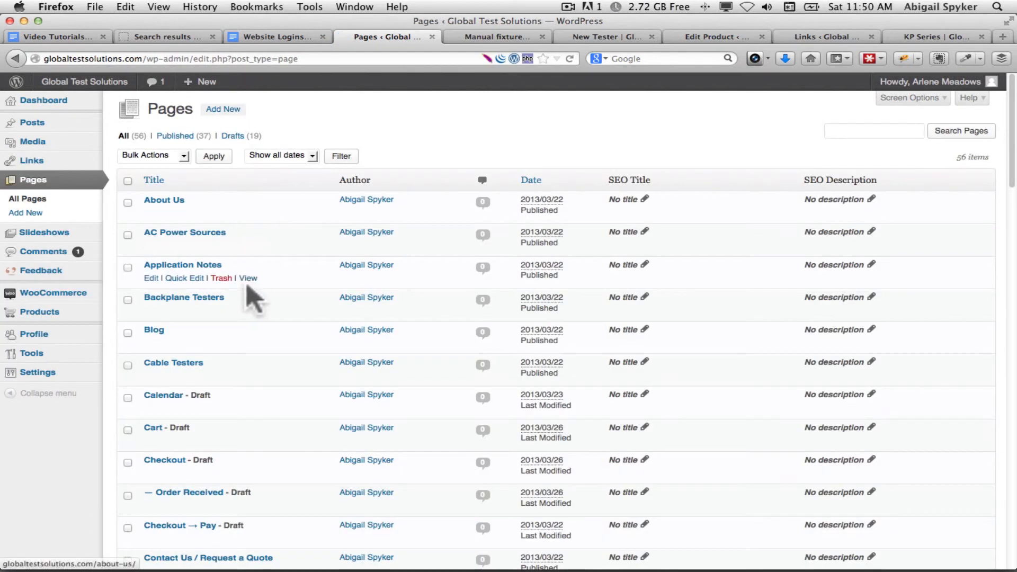
{"action": "scroll", "coordinate": [242, 245], "scroll_direction": "down", "scroll_amount": 10}
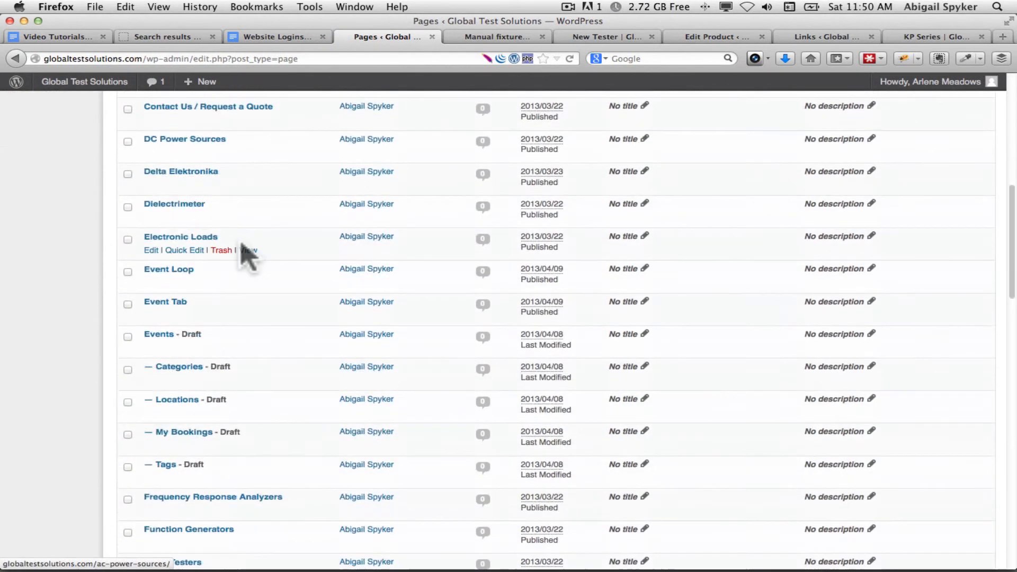
{"action": "scroll", "coordinate": [246, 255], "scroll_direction": "down", "scroll_amount": 8}
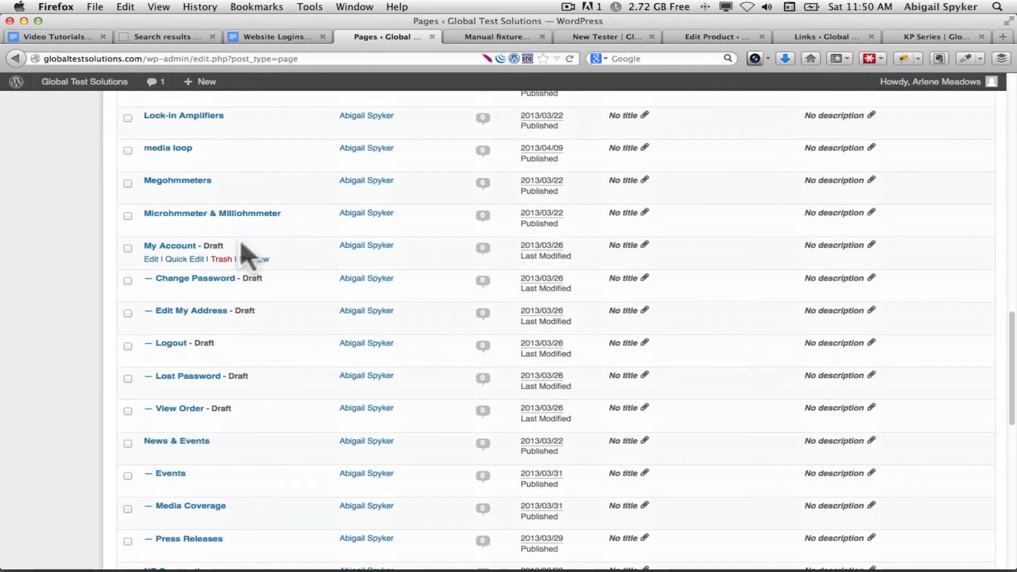
{"action": "key", "text": "super+f"}
{"action": "type", "text": "home"}
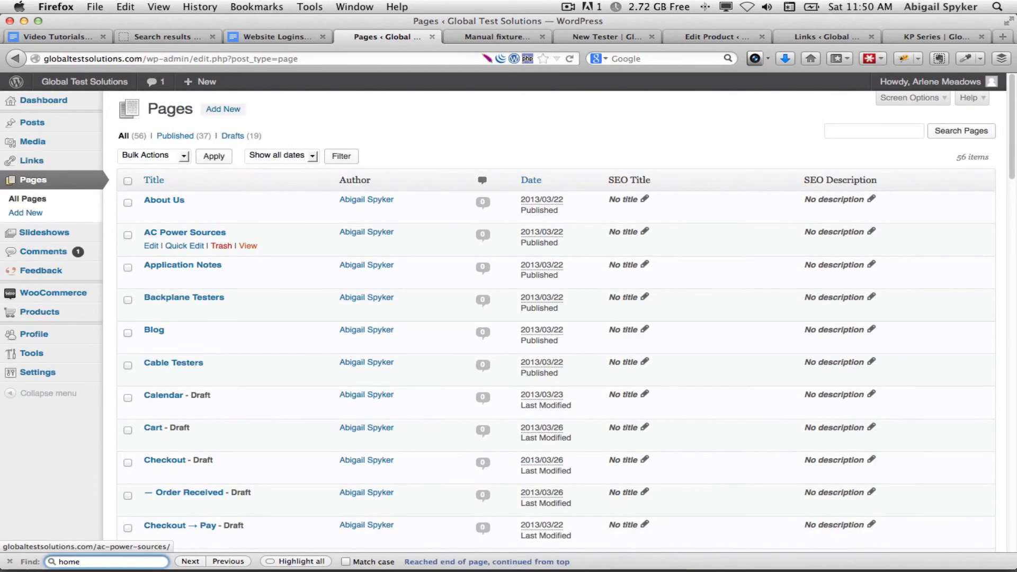
{"action": "key", "text": "Return"}
{"action": "type", "text": "'"}
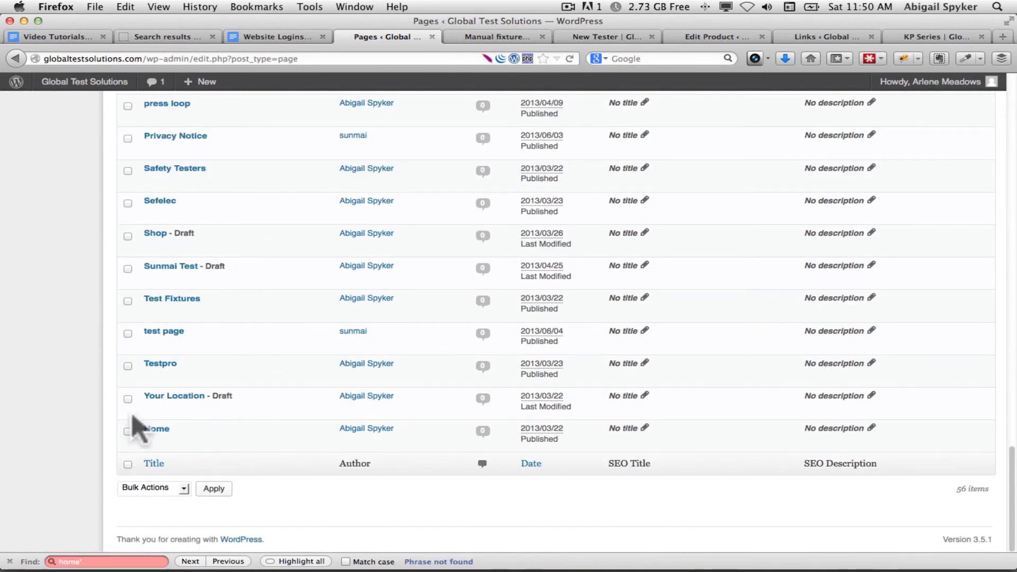
{"action": "left_click", "coordinate": [151, 443]}
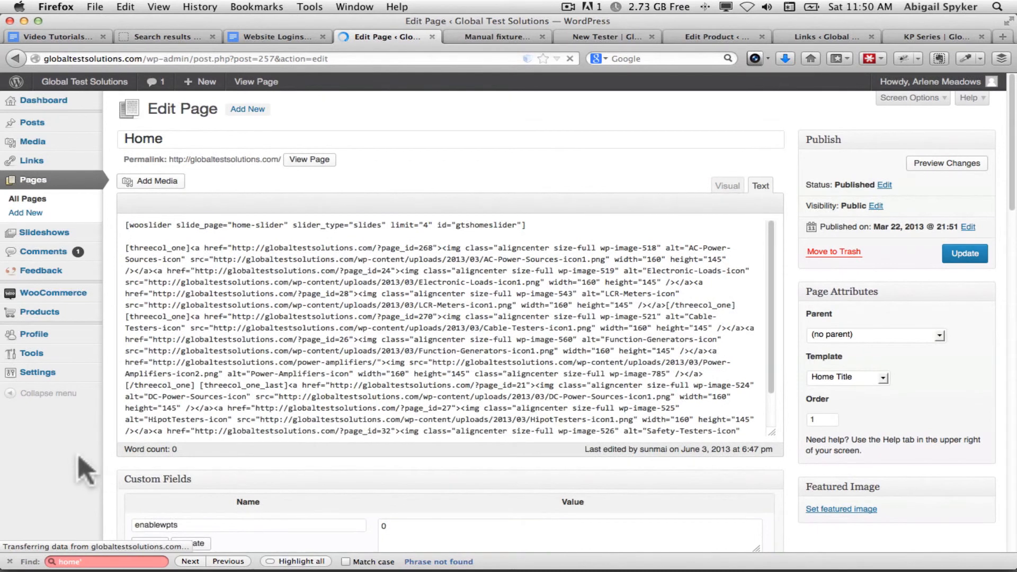
Set the Home page's All in One SEO Pack keywords to "sefelec, testpro" and update the page.
{"action": "scroll", "coordinate": [18, 466], "scroll_direction": "down", "scroll_amount": 15}
{"action": "scroll", "coordinate": [79, 466], "scroll_direction": "up", "scroll_amount": 5}
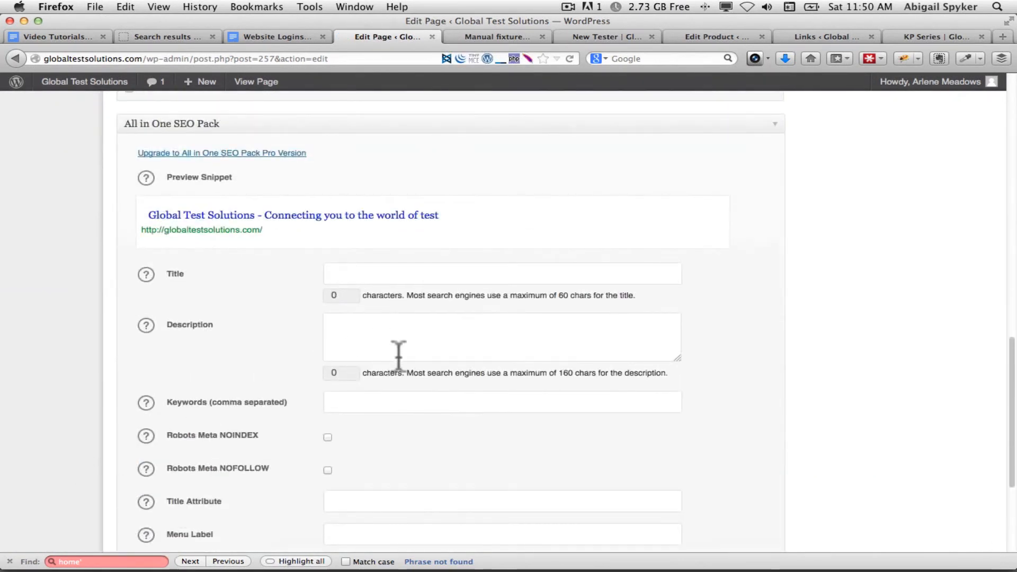
{"action": "left_click", "coordinate": [371, 404]}
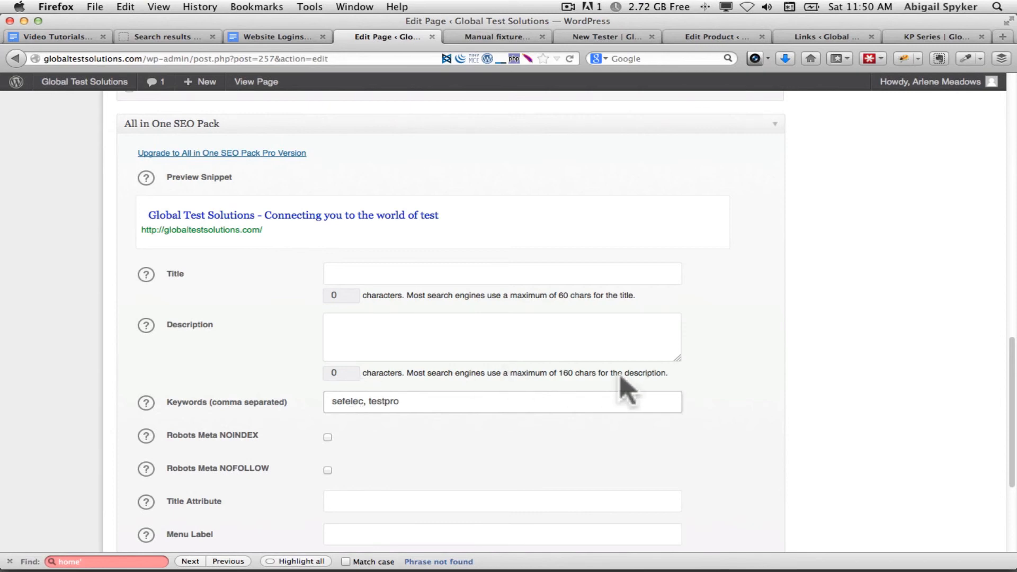
{"action": "scroll", "coordinate": [635, 376], "scroll_direction": "up", "scroll_amount": 15}
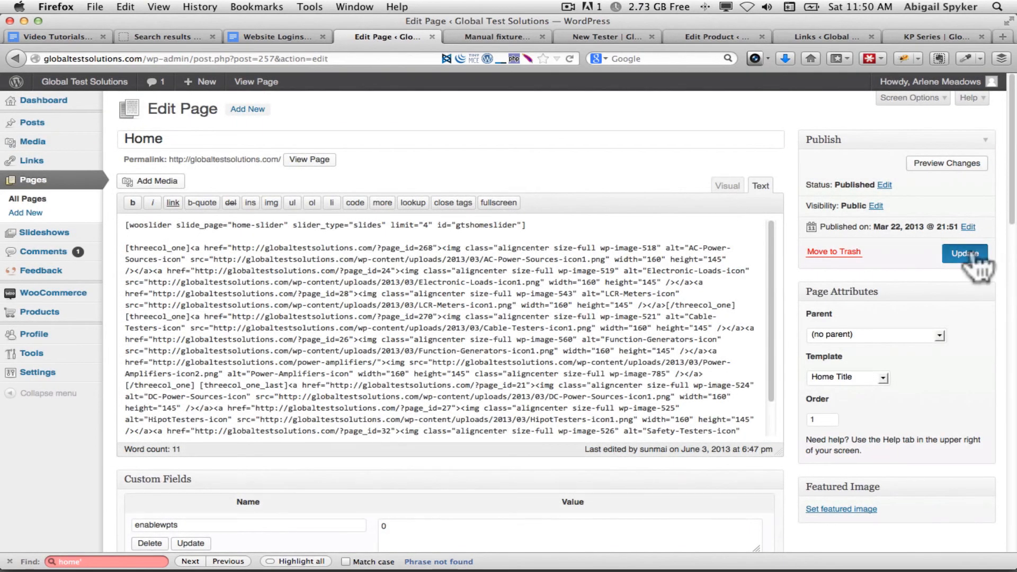
{"action": "left_click", "coordinate": [974, 263]}
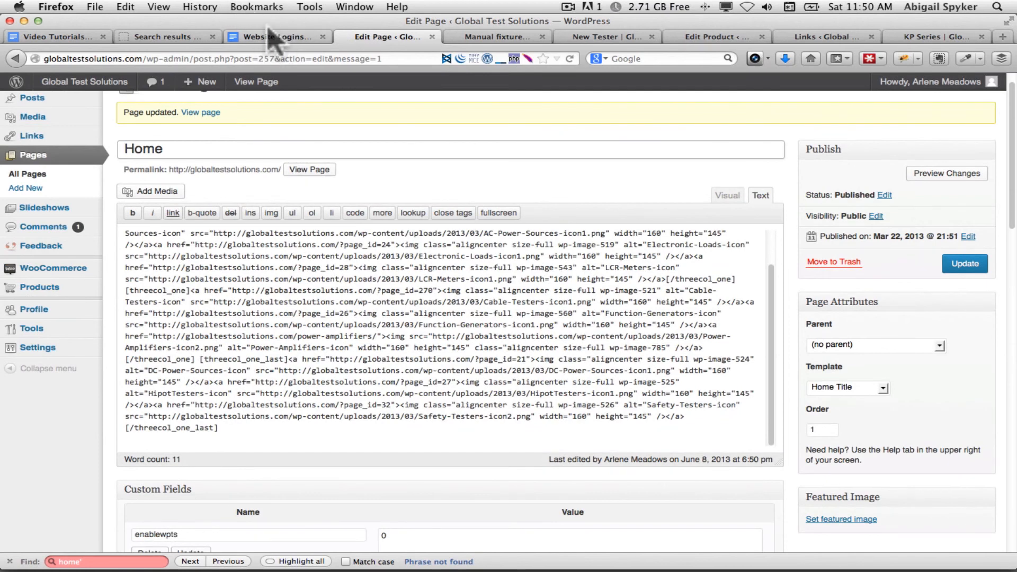
Switch to the Video Tutorials - Global Test Solutions document in Google Drive to review the tutorial outline.
{"action": "left_click", "coordinate": [57, 37]}
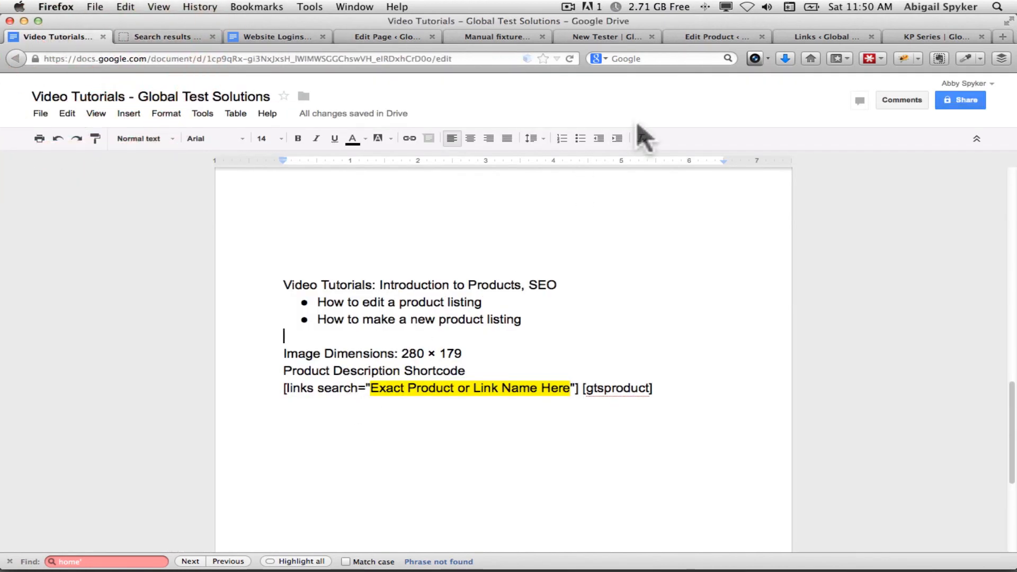